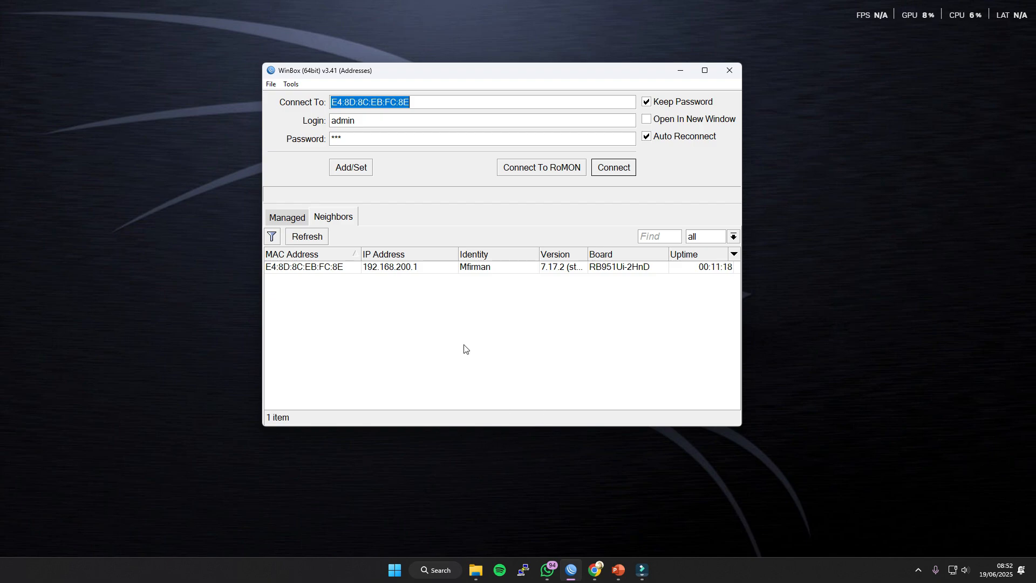
double_click(367, 125)
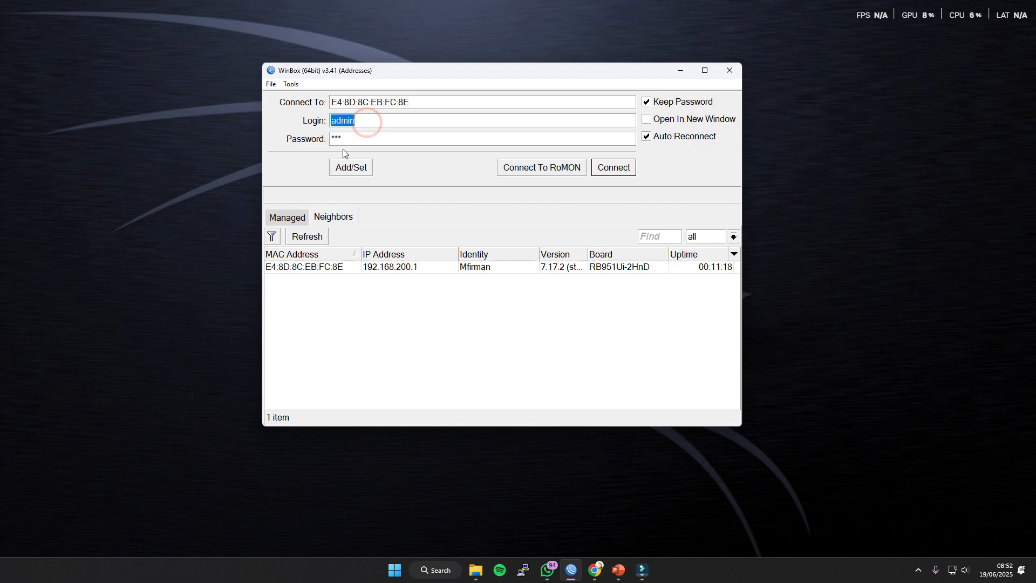
double_click(357, 140)
double_click(360, 121)
left_click_drag(425, 72, 427, 75)
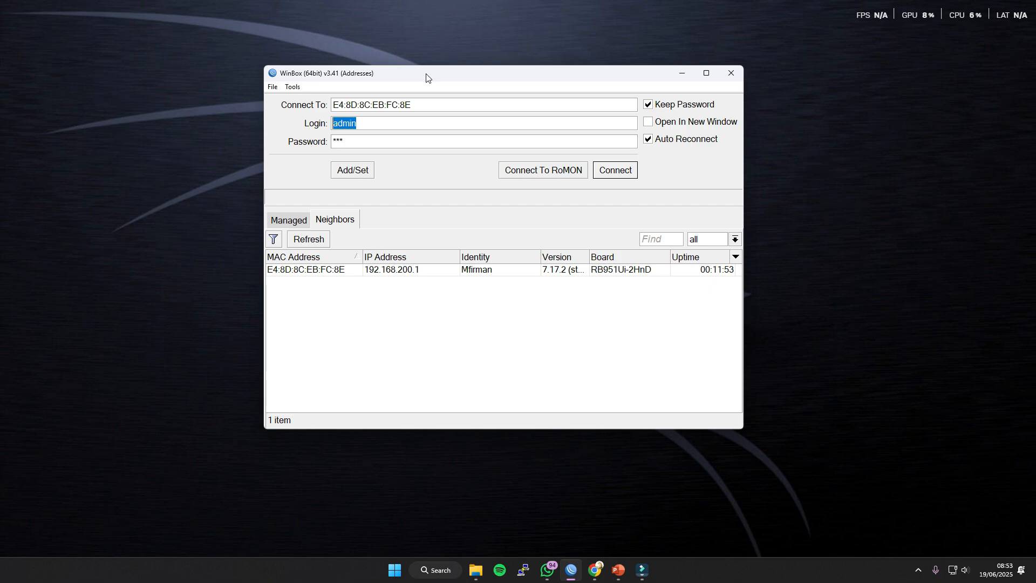
left_click(432, 298)
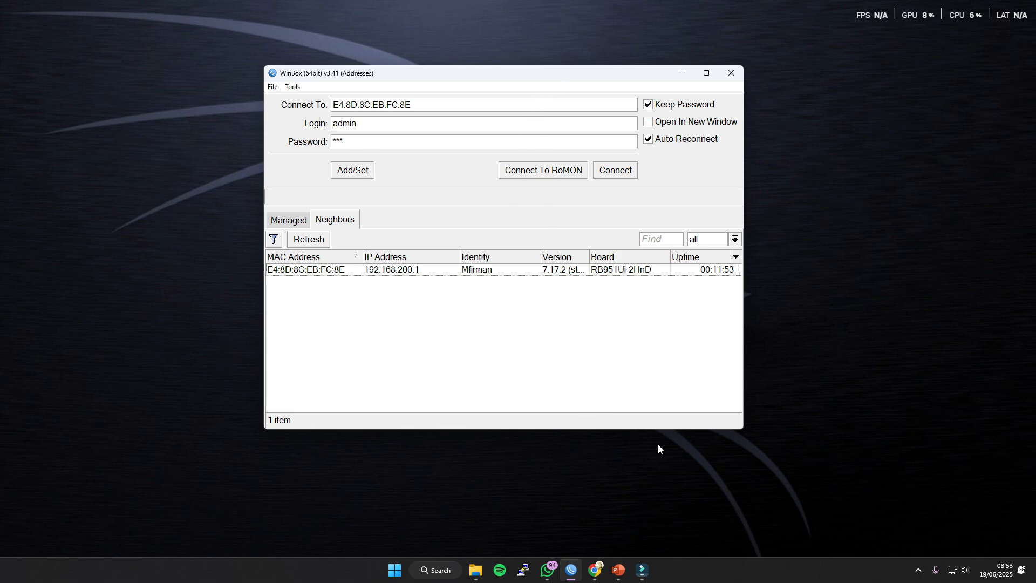
left_click(799, 494)
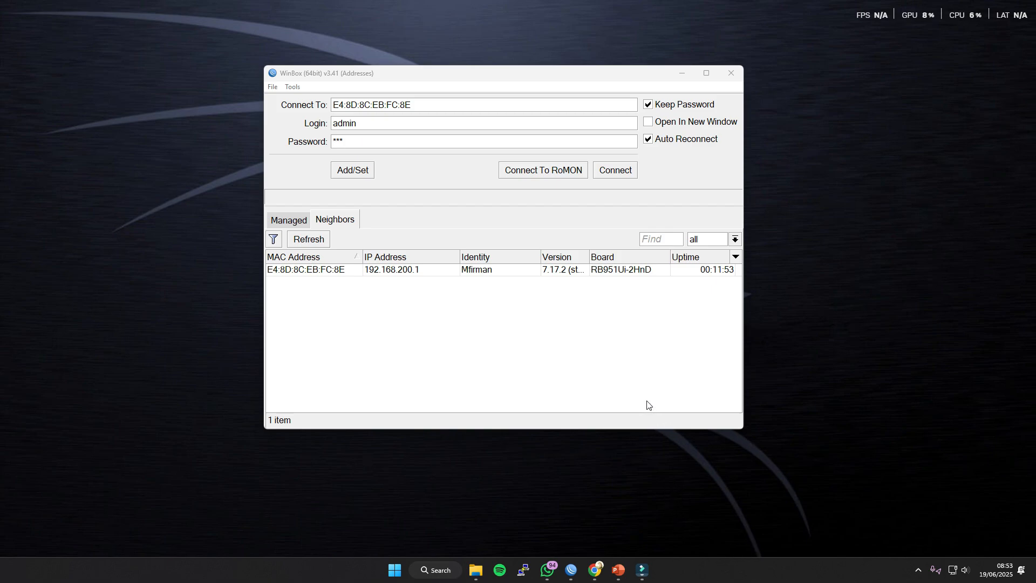
Connect to the listed neighbor router with the saved admin login.
left_click(366, 137)
left_click(358, 123)
left_click(361, 140)
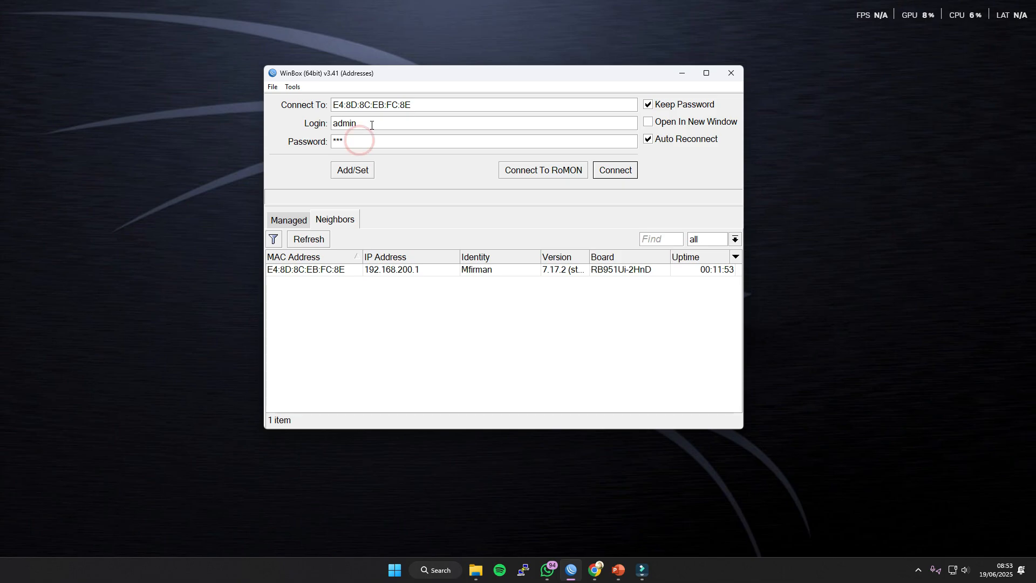
left_click(371, 124)
left_click(609, 171)
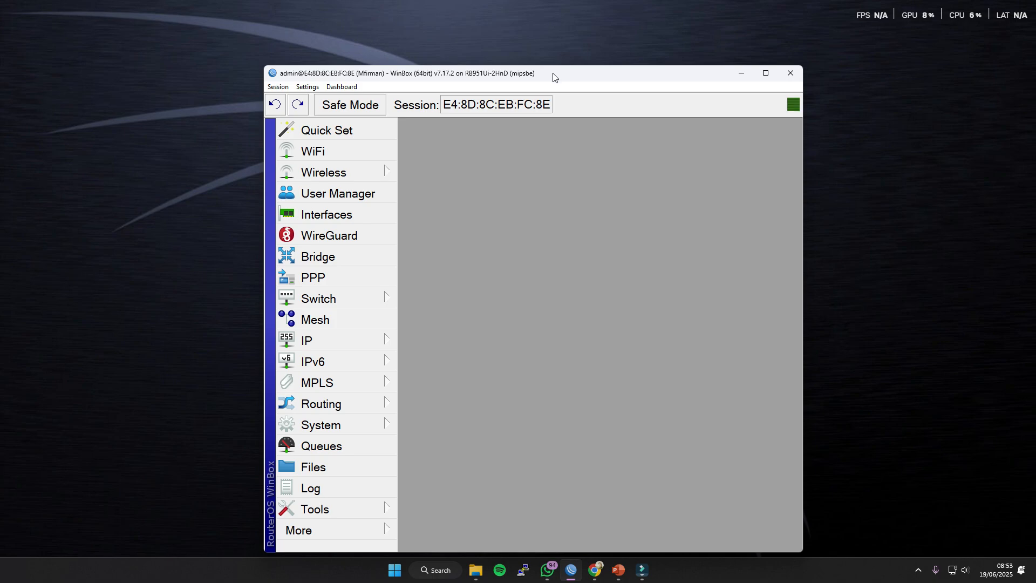
left_click_drag(554, 77, 522, 52)
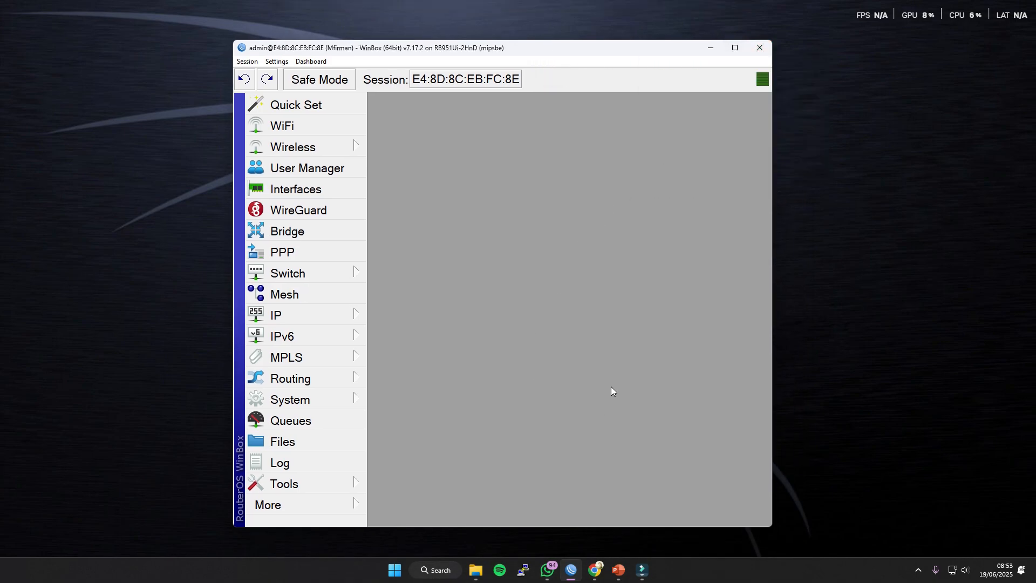
Show the router's system user list in a maximized session and enlarge the list window to reveal all columns.
left_click(336, 404)
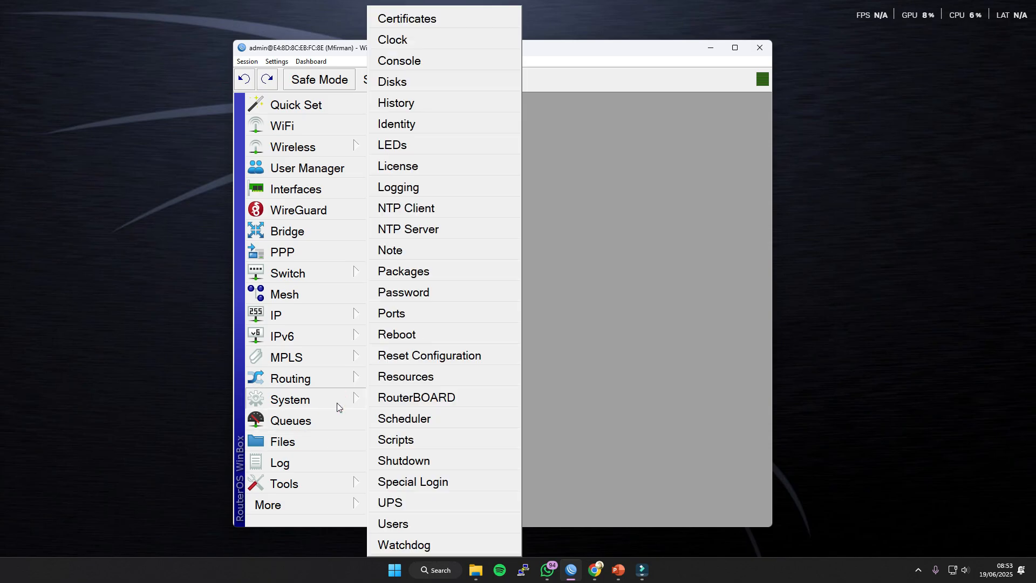
left_click(414, 525)
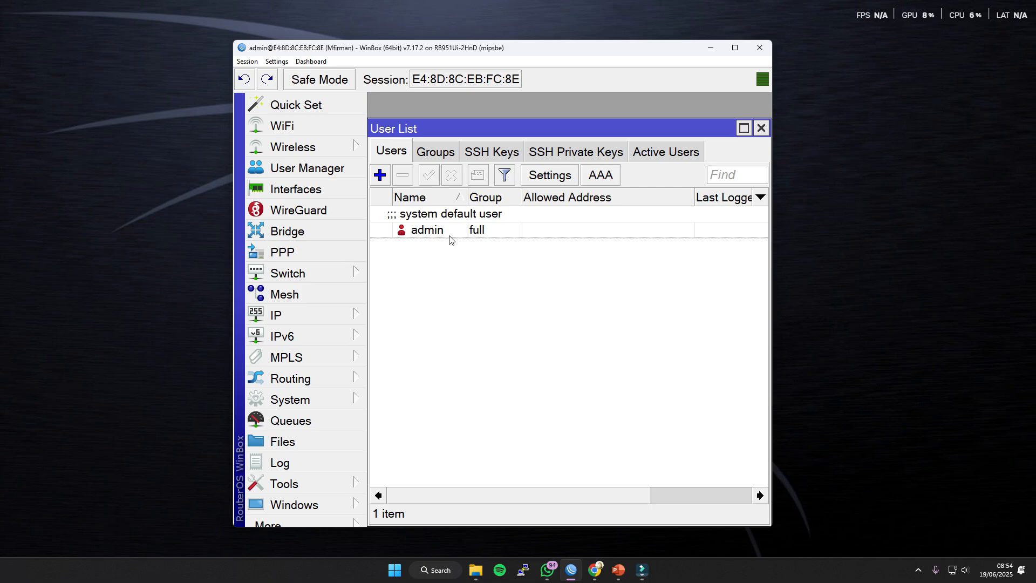
left_click(734, 49)
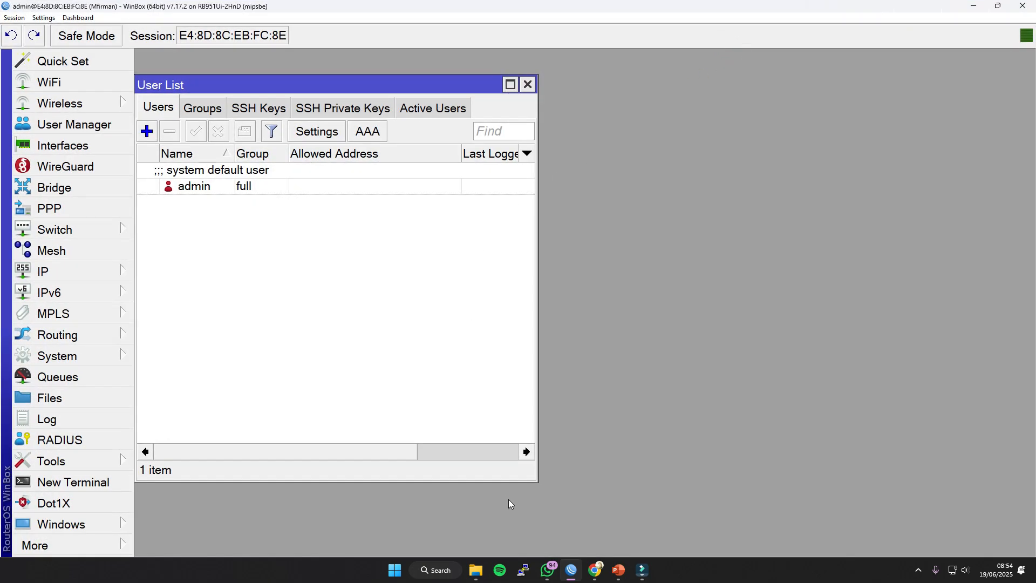
left_click_drag(529, 480, 680, 528)
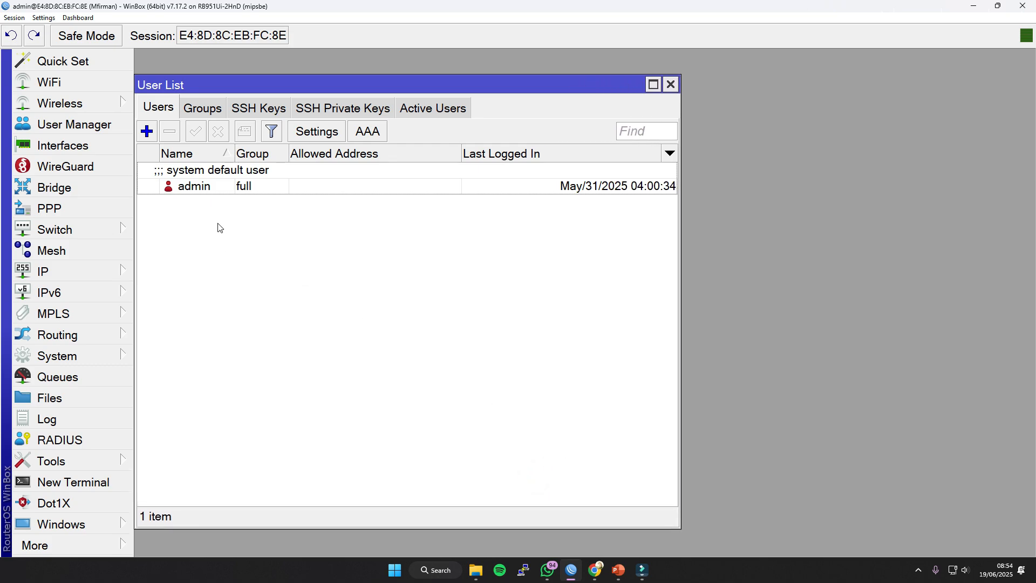
Try to remove and disable the default admin user.
left_click(226, 187)
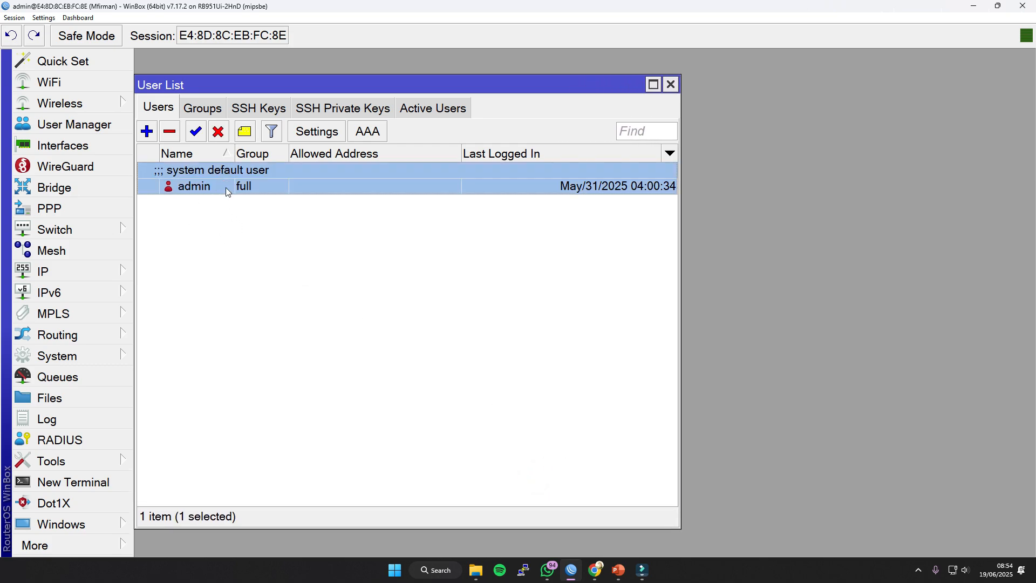
left_click(169, 131)
left_click(724, 302)
left_click(218, 134)
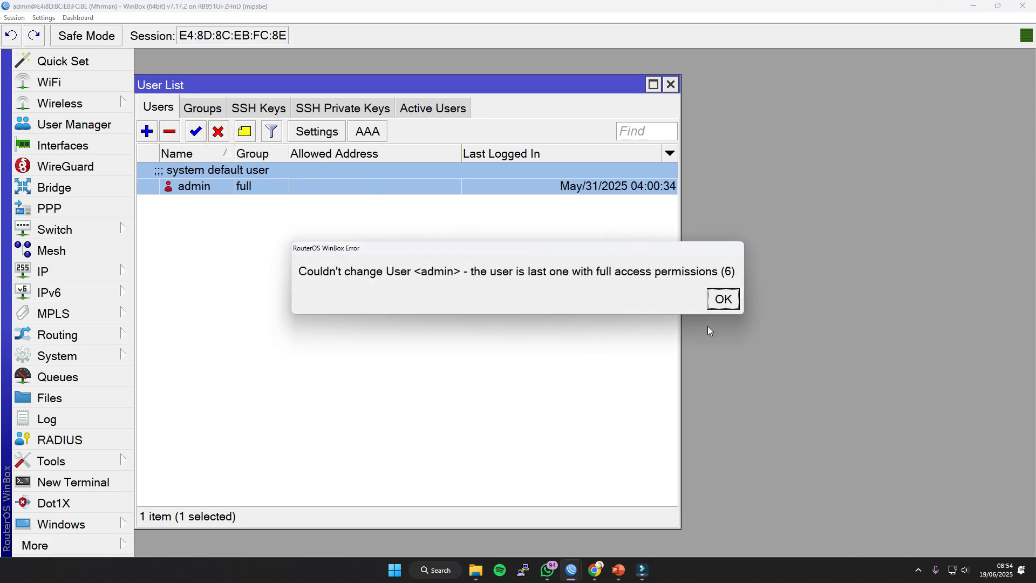
left_click(724, 300)
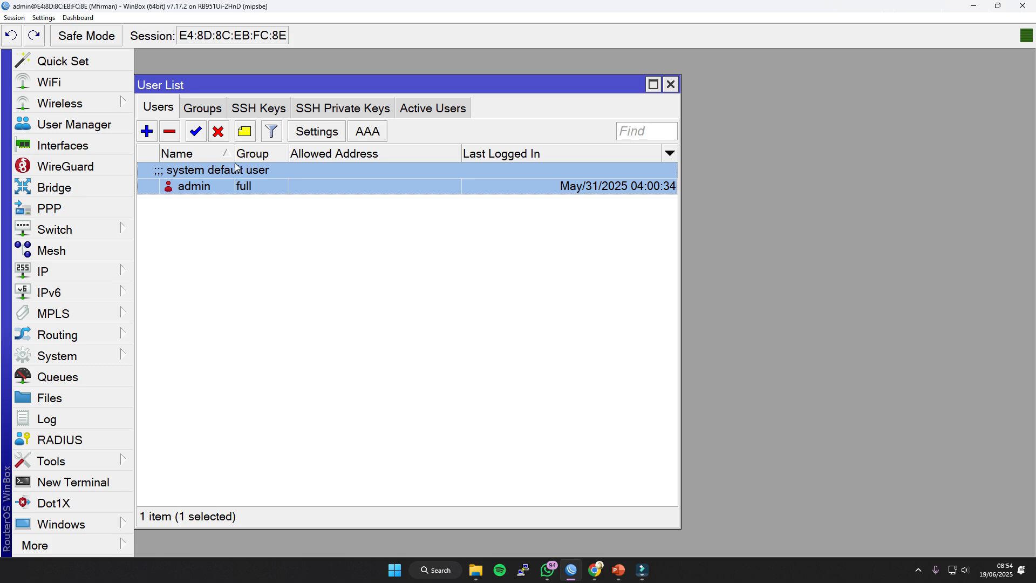
Compare the admin user's group with the available user groups and widen the Policies column.
left_click(213, 118)
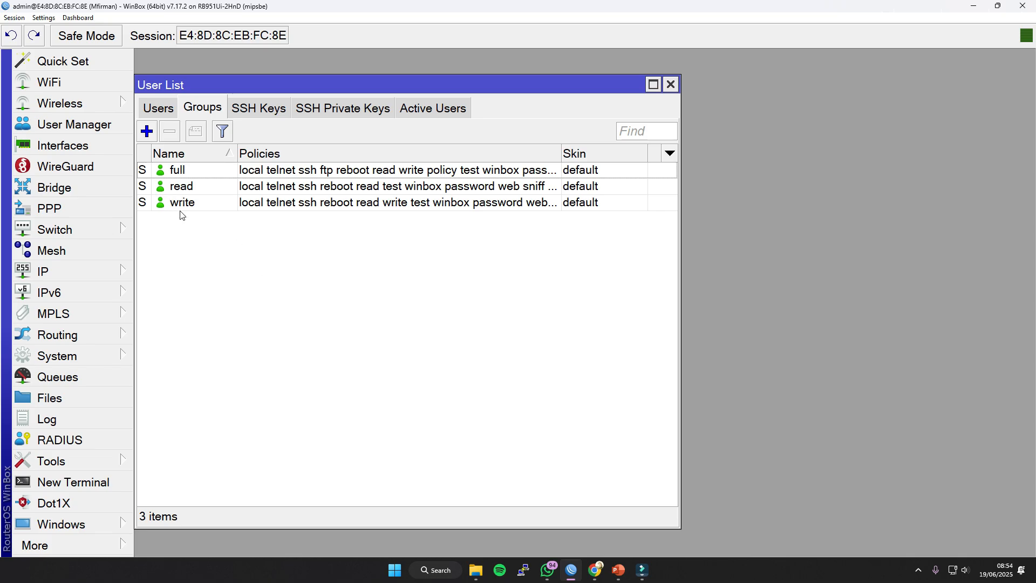
left_click(171, 113)
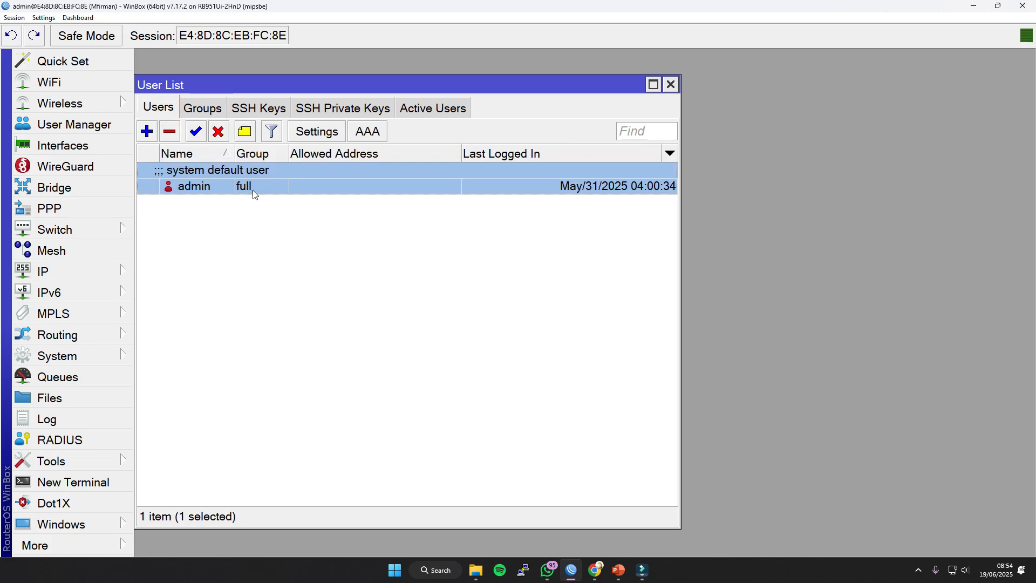
left_click(203, 107)
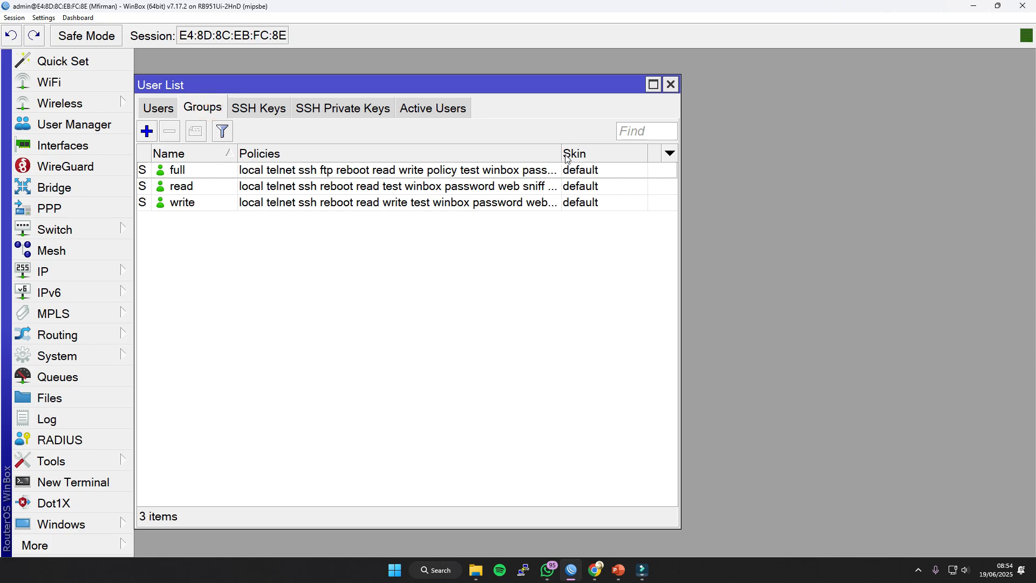
left_click_drag(561, 154, 579, 154)
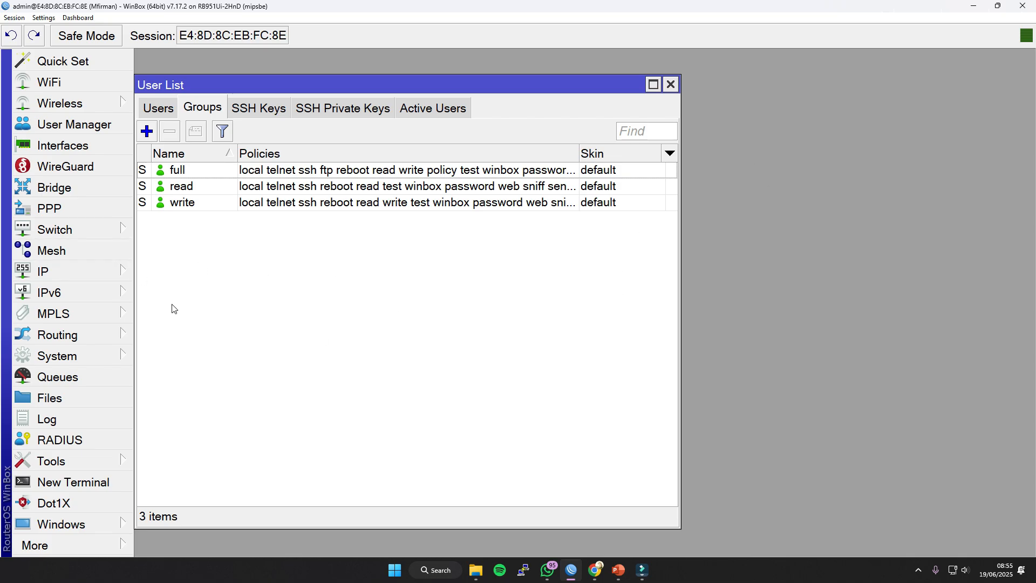
Add the IP address 1.1.1.1/25 on interface ether3.
left_click(118, 233)
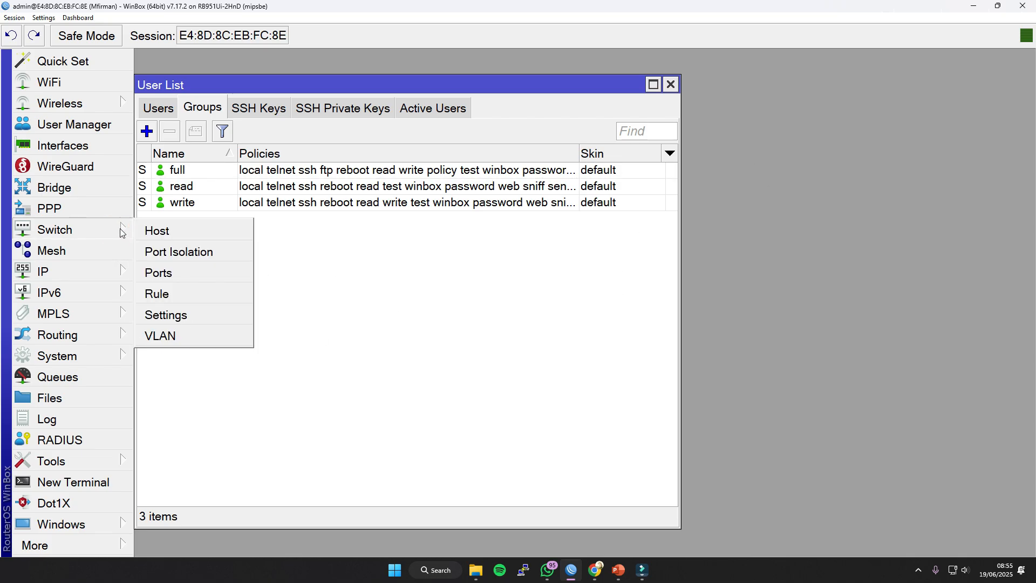
mouse_move(106, 272)
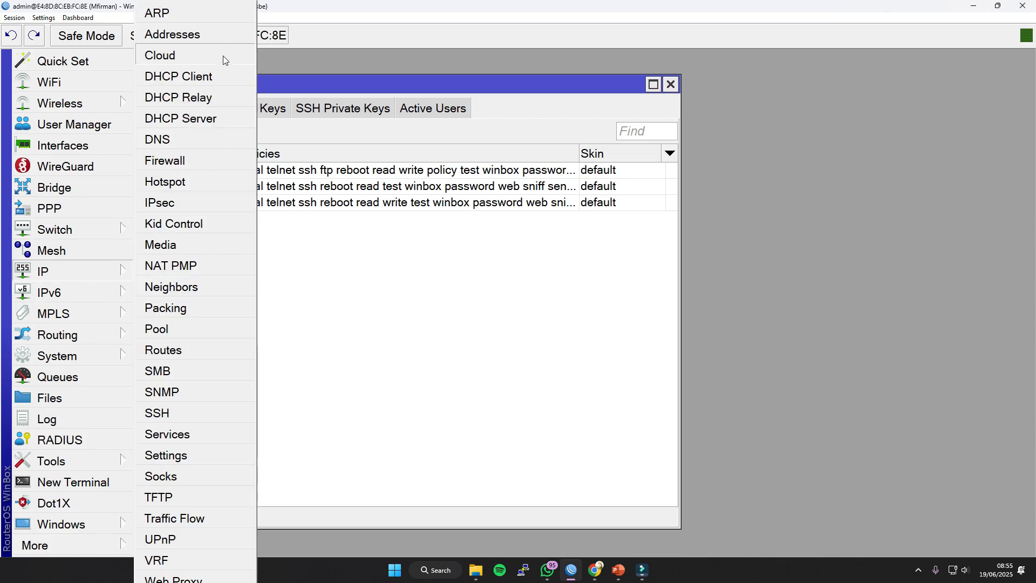
left_click(206, 35)
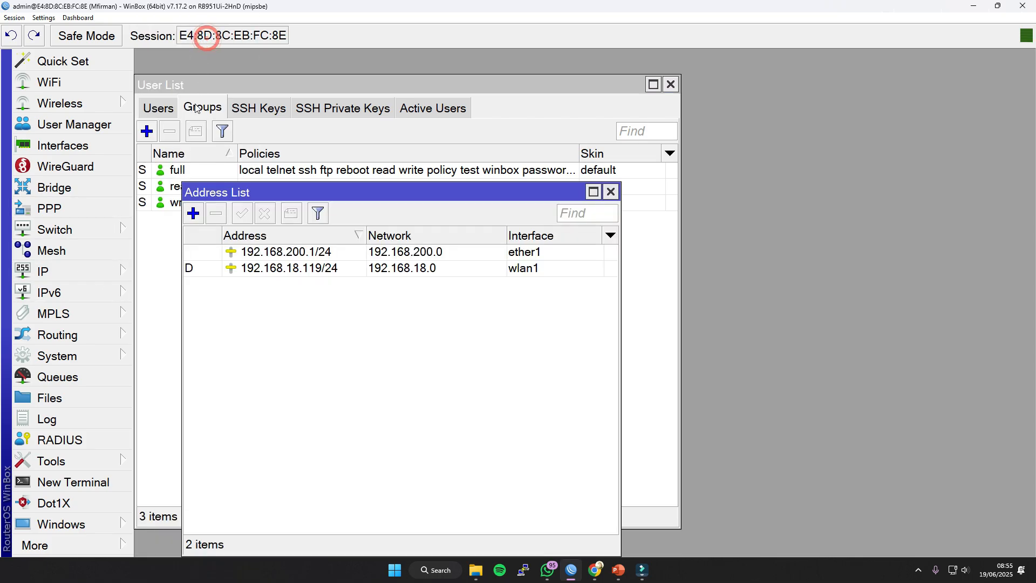
left_click(193, 213)
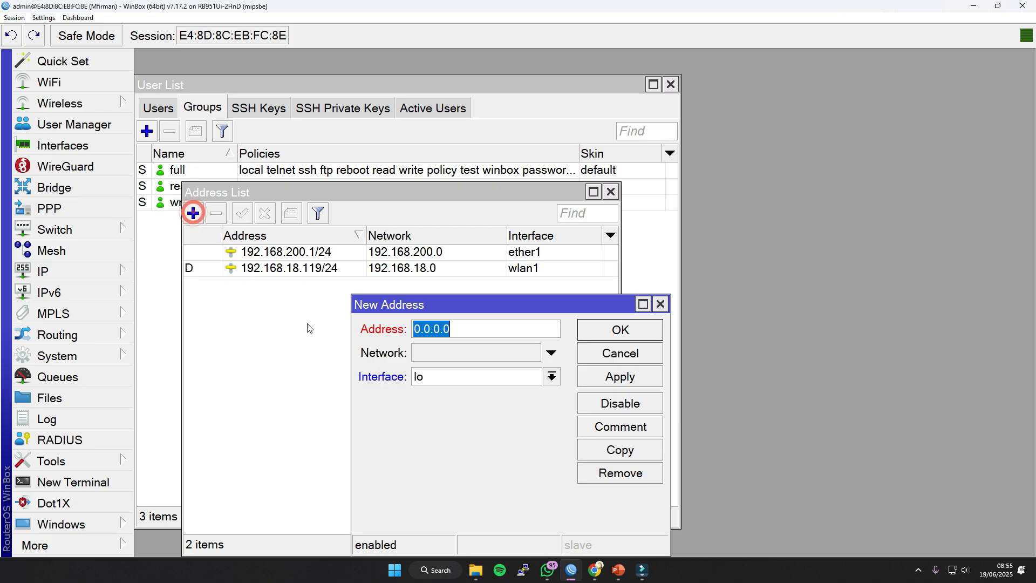
left_click(442, 381)
left_click(443, 422)
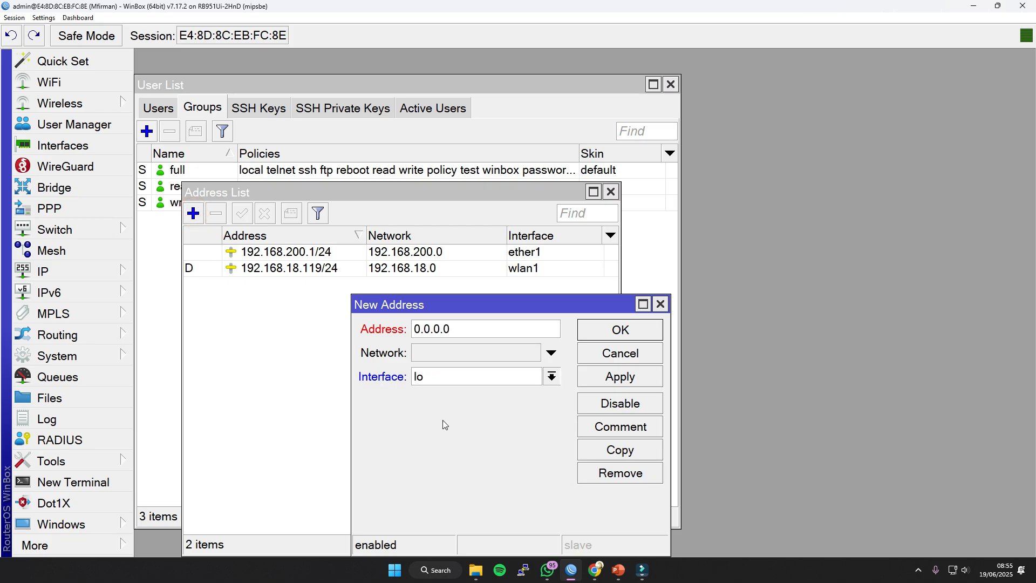
left_click(479, 333)
double_click(478, 333)
type("0")
key("BackSpace")
type("1.1.1.1/25")
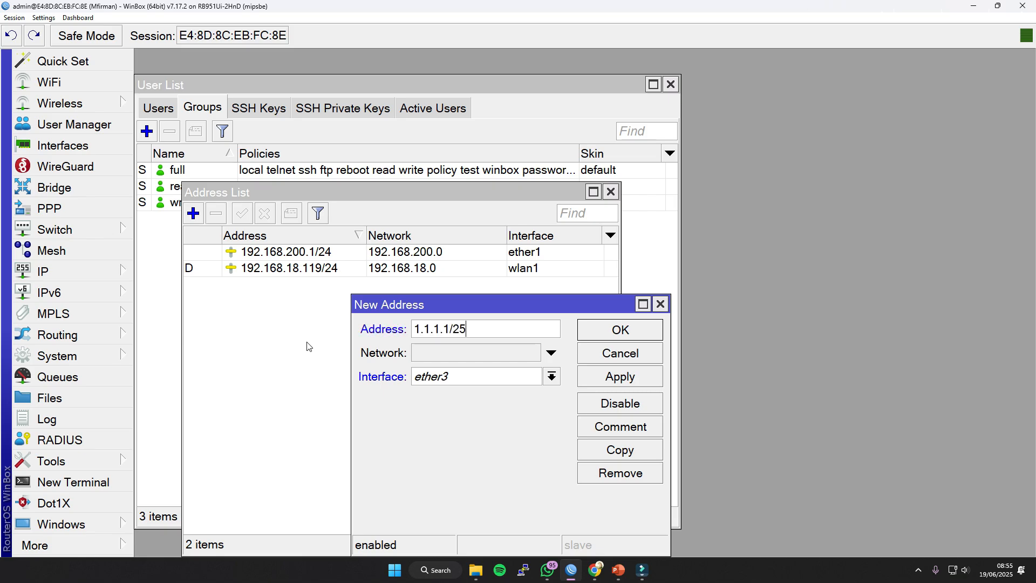
key("Return")
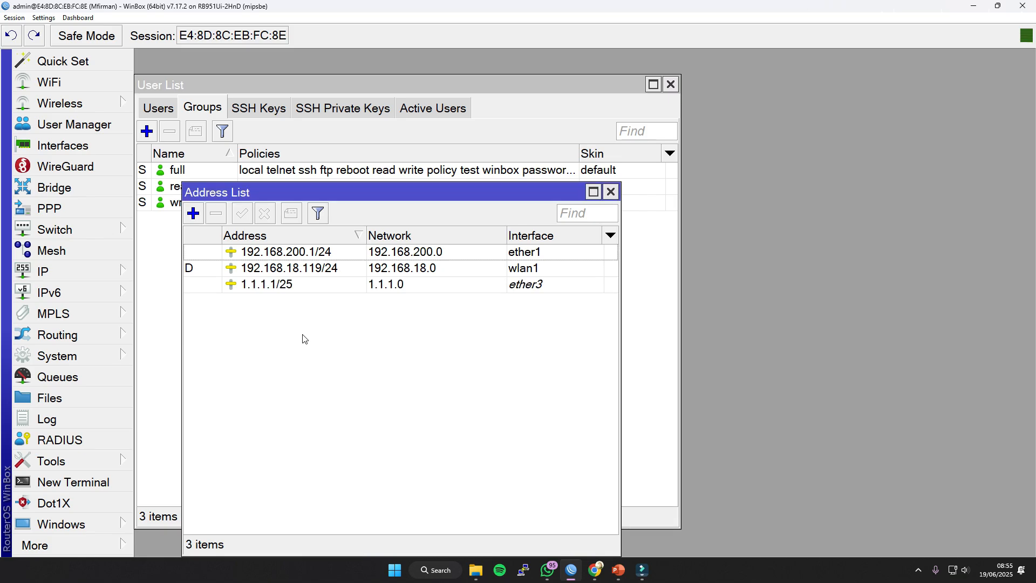
Disable and delete the 1.1.1.1/25 address on ether3, and close the address list.
left_click(315, 288)
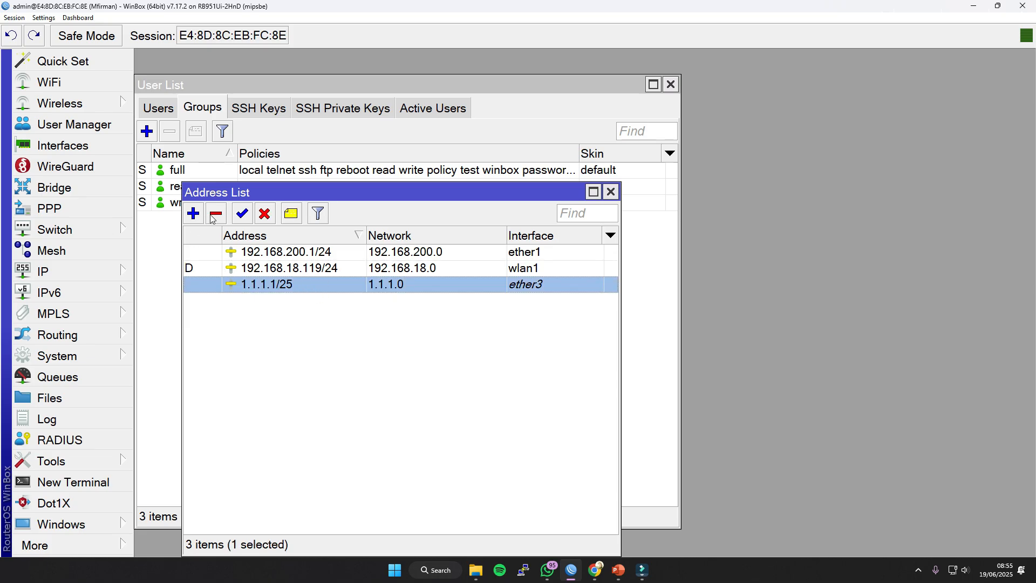
left_click(265, 215)
left_click(276, 284)
left_click(278, 283)
left_click(218, 213)
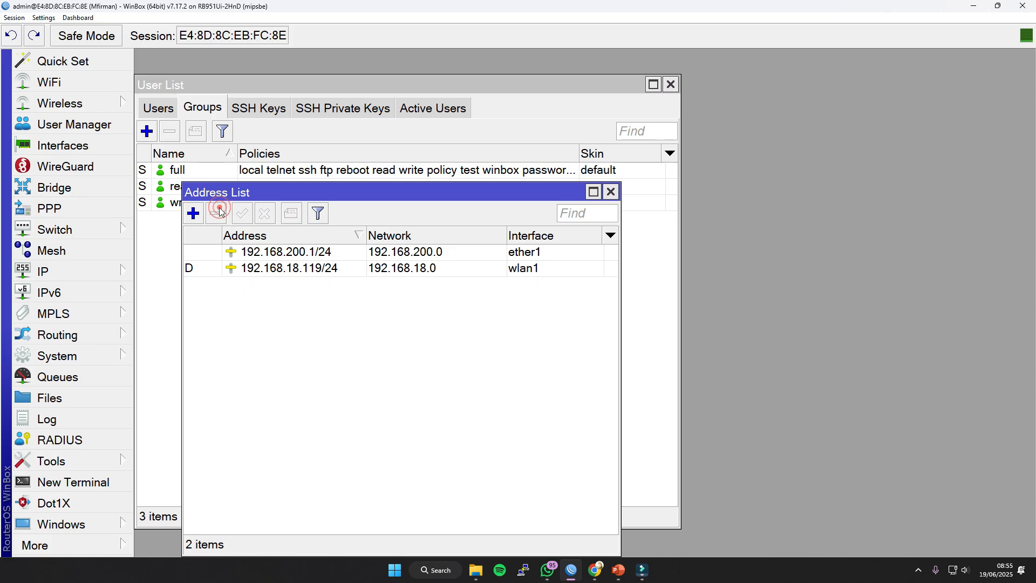
left_click(611, 193)
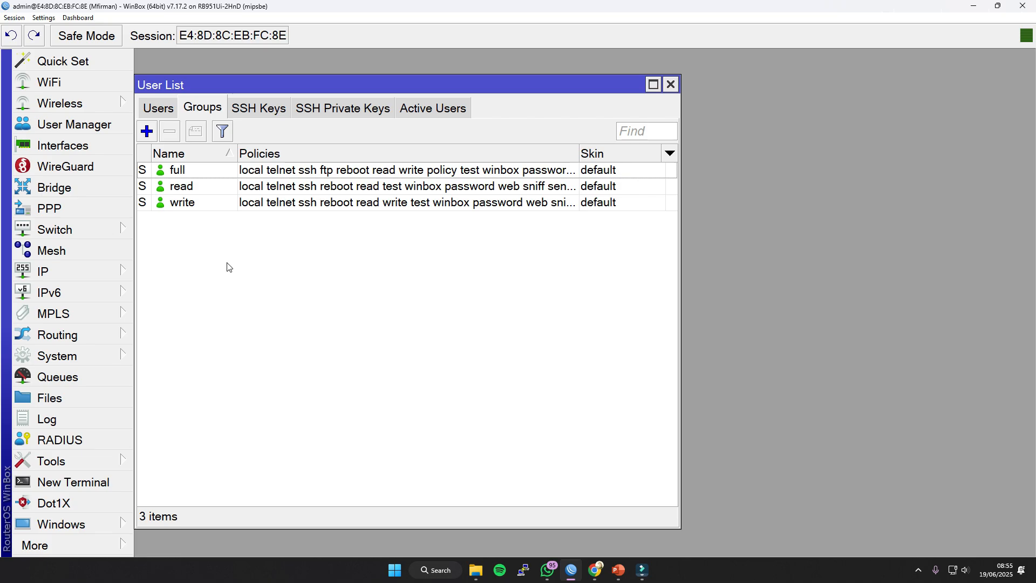
Examine the full, read and write user groups and the policies each one grants.
left_click(190, 187)
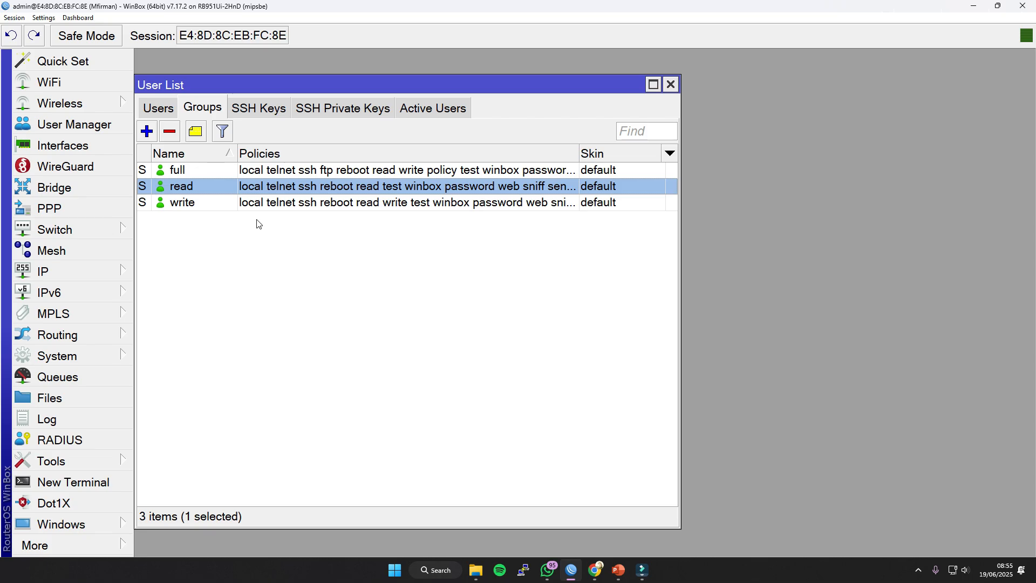
left_click(195, 206)
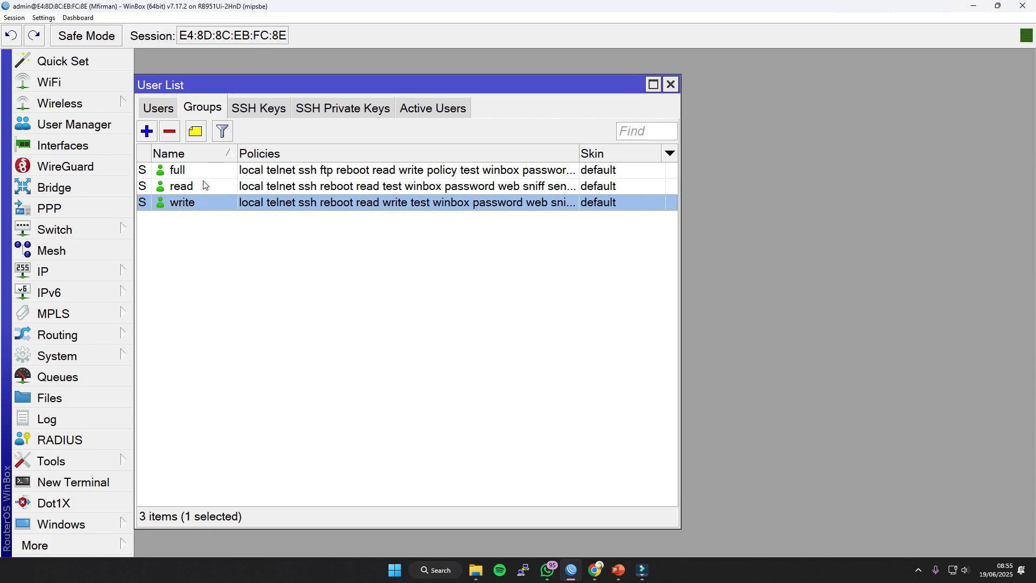
left_click(171, 176)
left_click(181, 215)
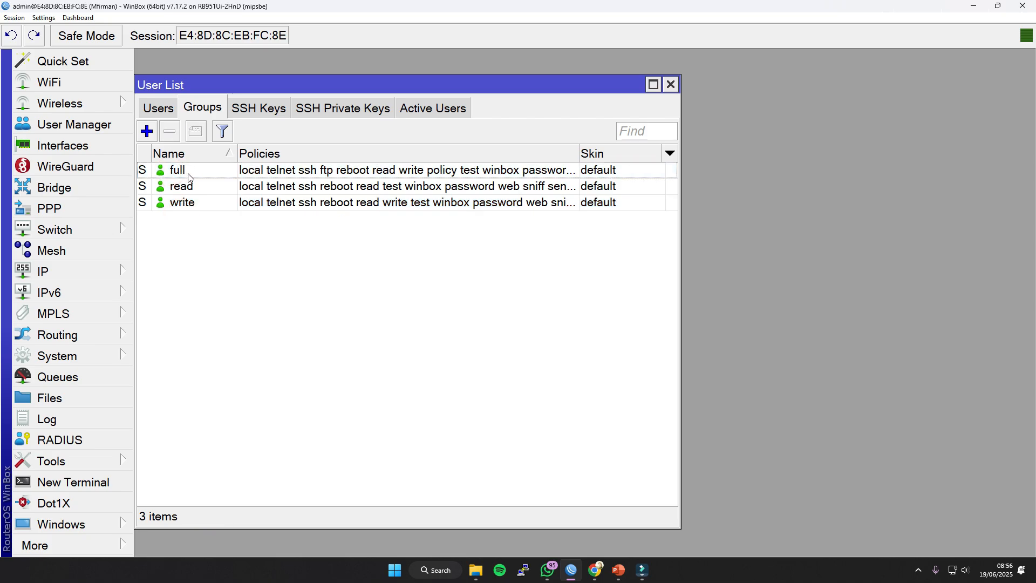
left_click(187, 174)
left_click(193, 205)
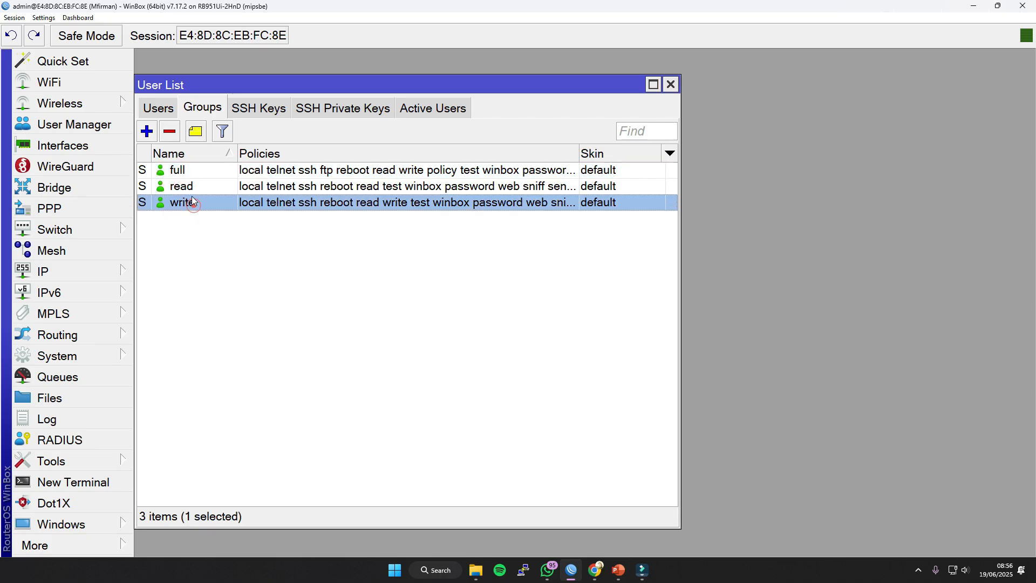
left_click(190, 189)
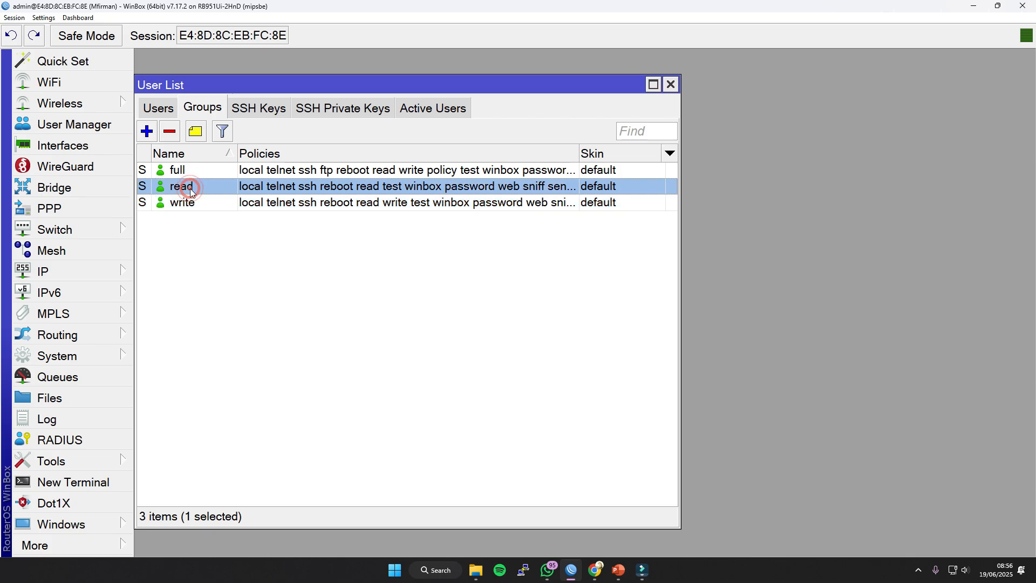
Create a router user in the read group, entering the user's name and password, and select the new account in the user list.
left_click(152, 112)
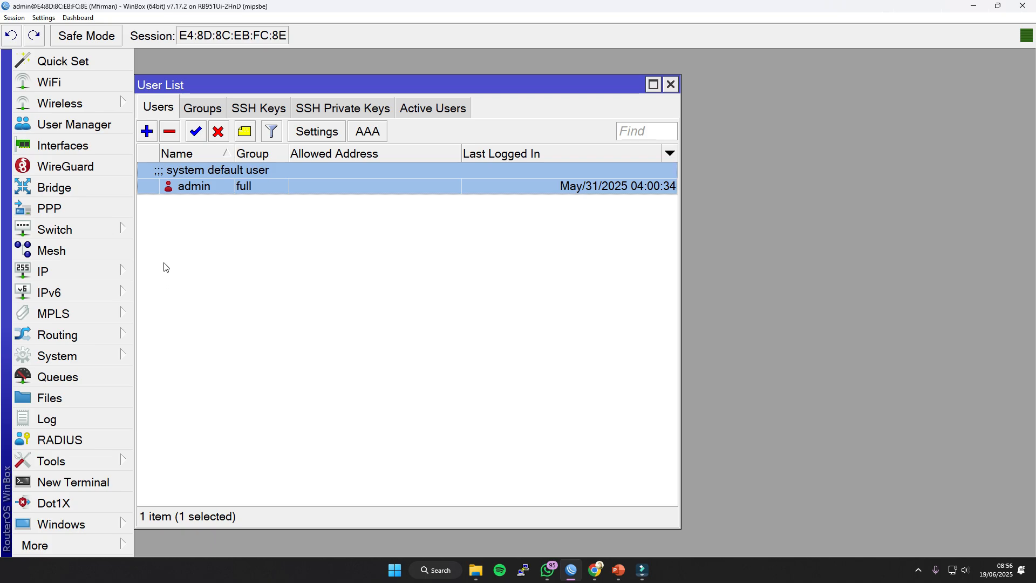
left_click(147, 132)
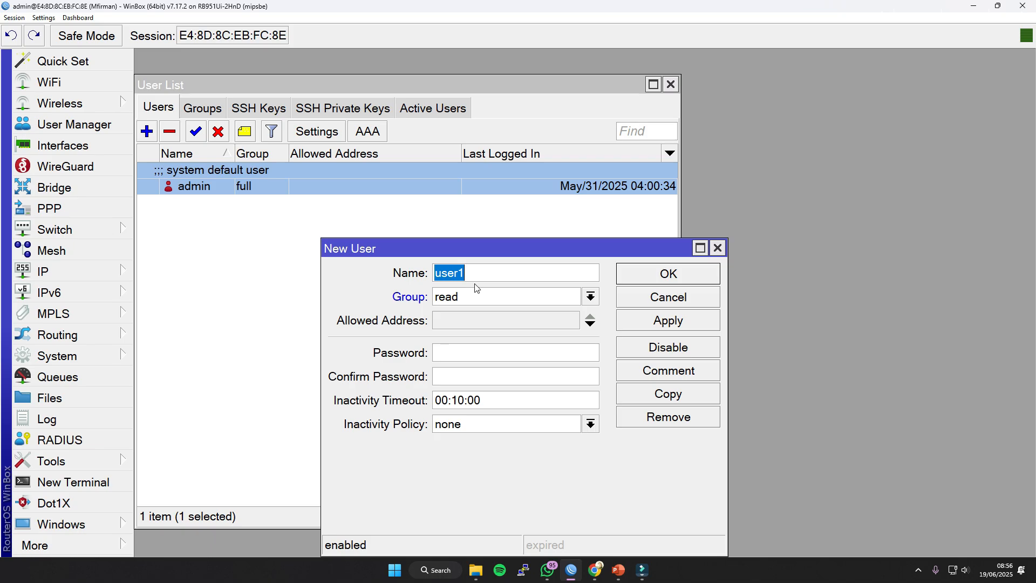
type("adam")
left_click(450, 351)
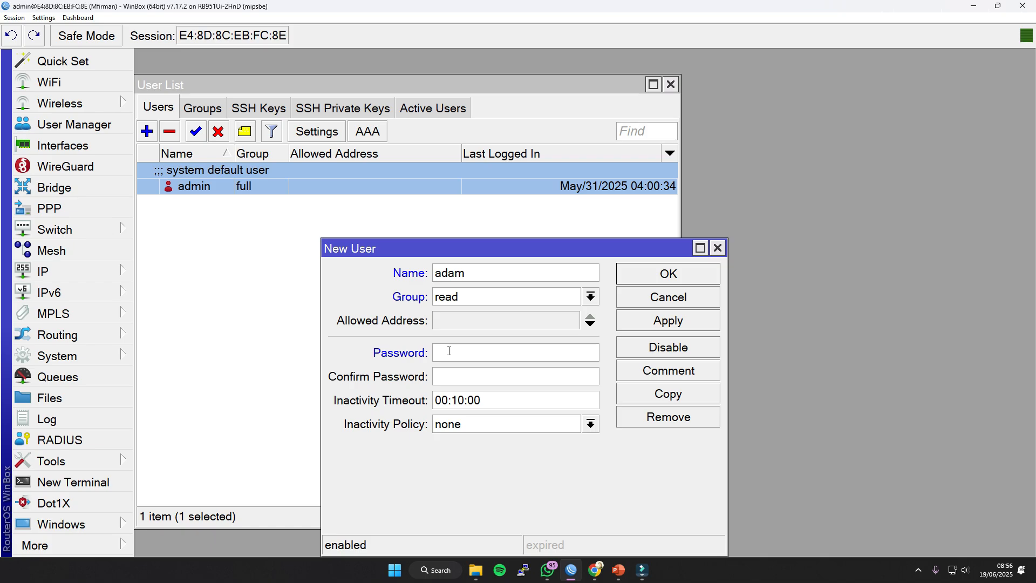
left_click(445, 373)
type("***")
left_click(656, 330)
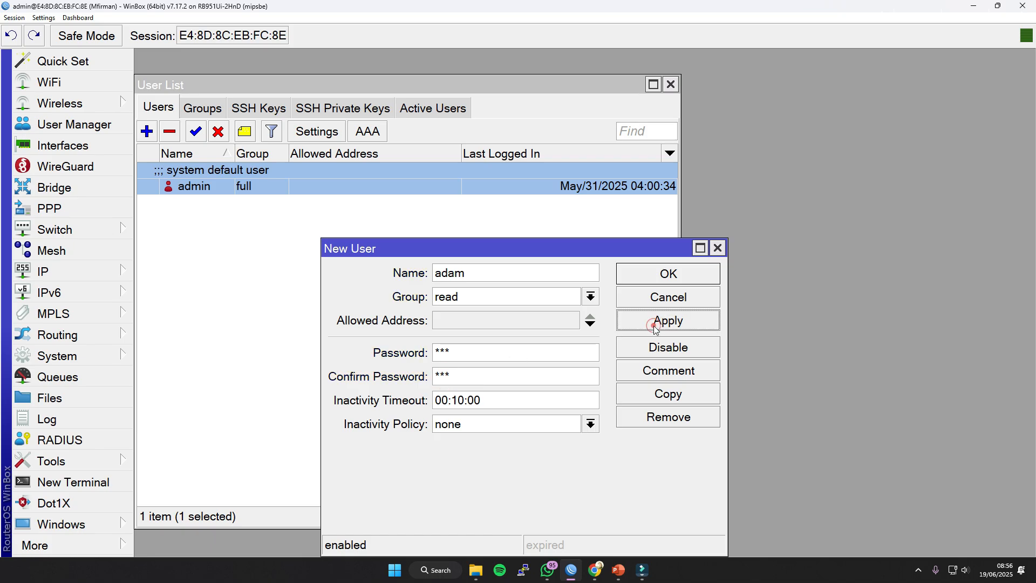
left_click(668, 272)
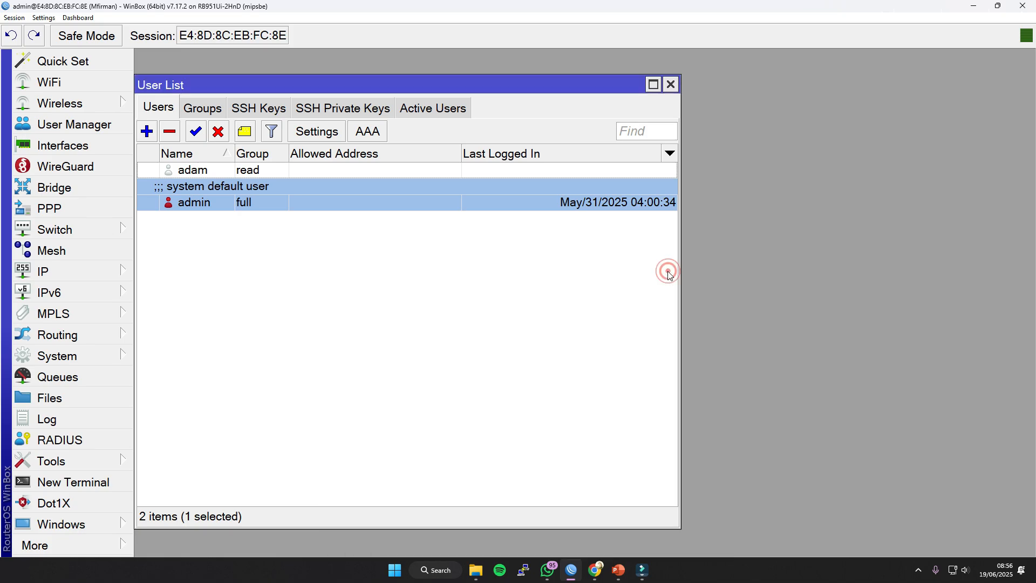
left_click(382, 279)
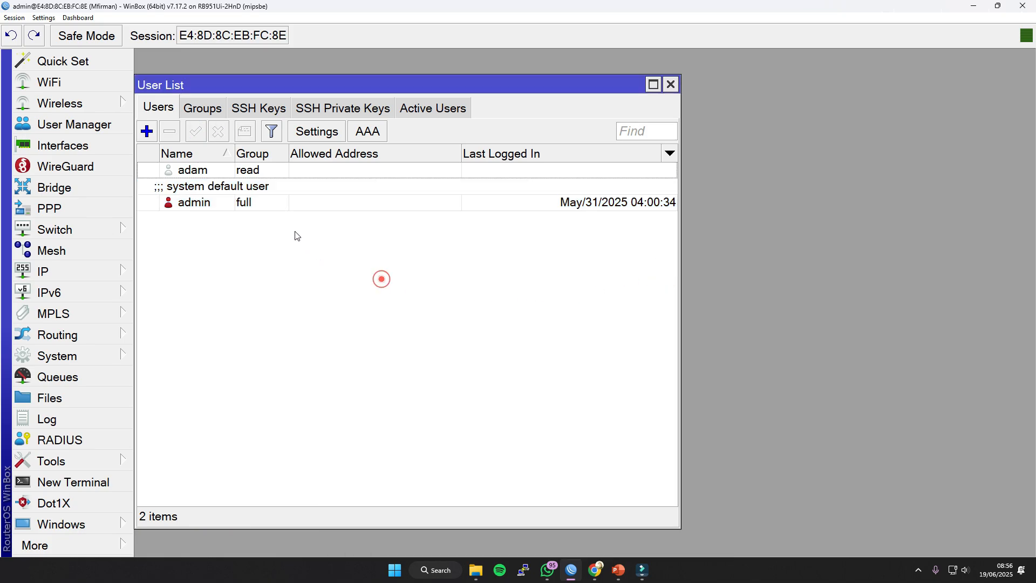
left_click(200, 174)
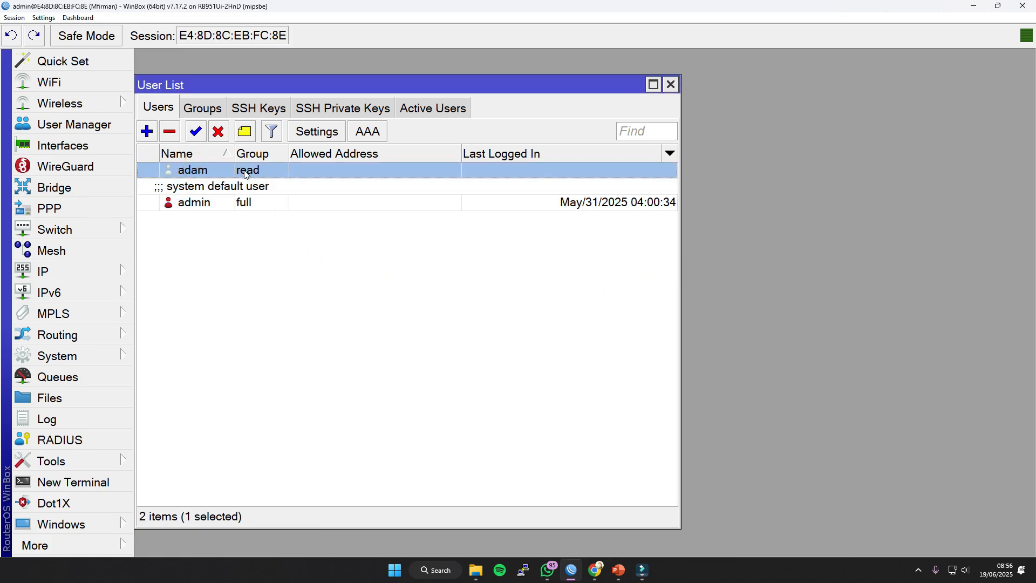
Close the admin session and connect to the router with the new read-group user's login and password.
left_click(1023, 5)
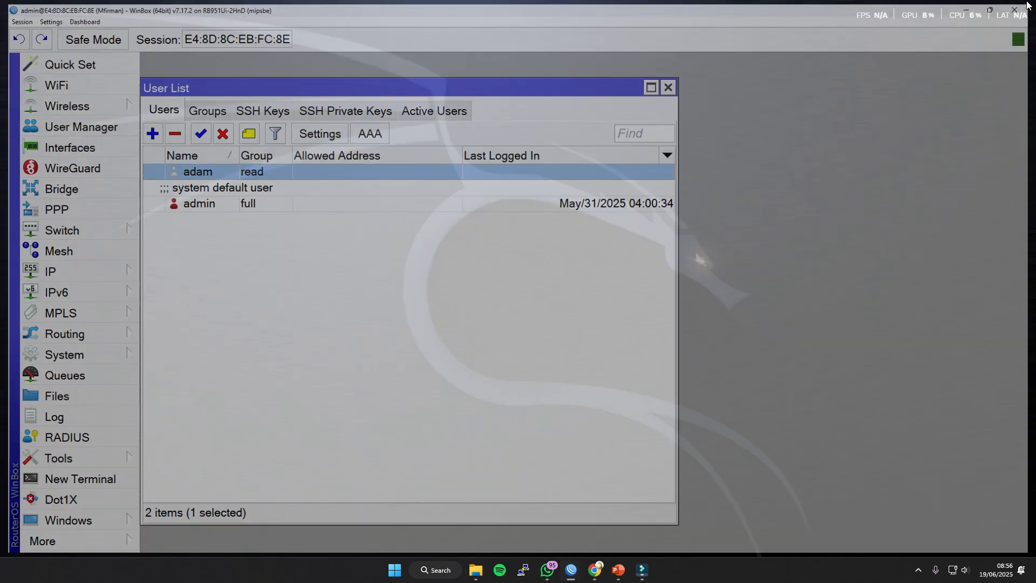
left_click(571, 570)
double_click(382, 130)
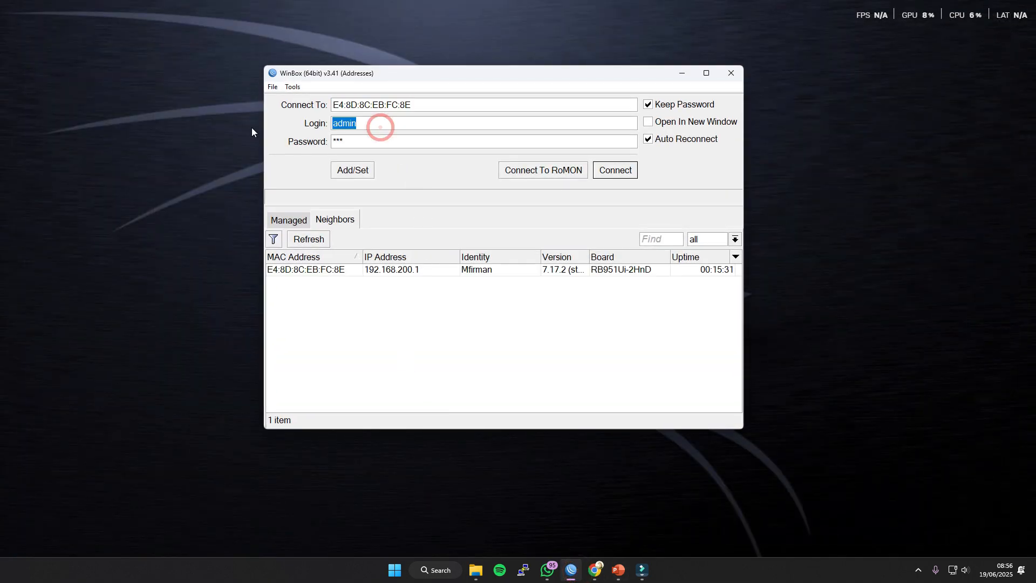
type("adam")
key("Tab")
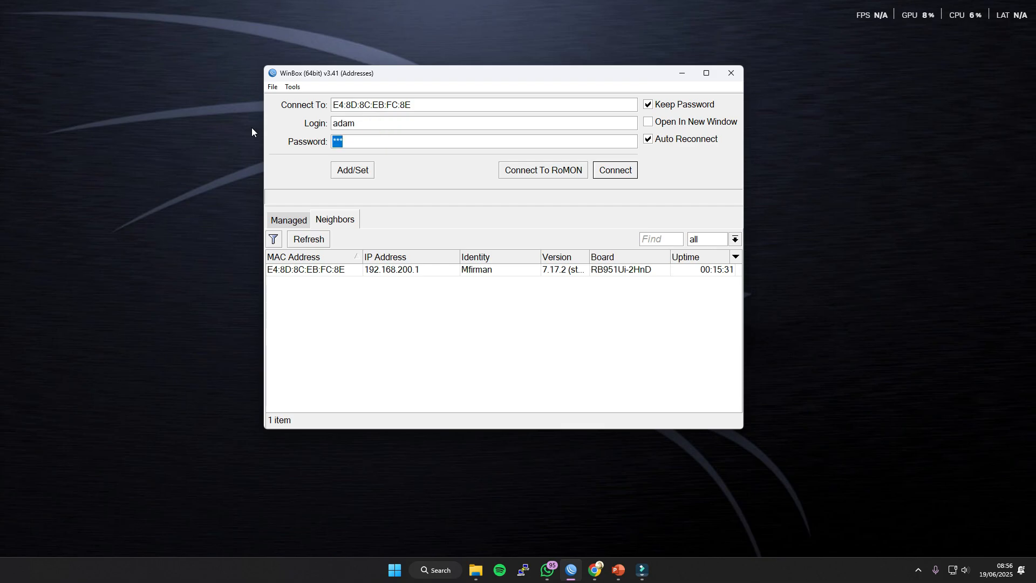
type("***")
left_click(615, 170)
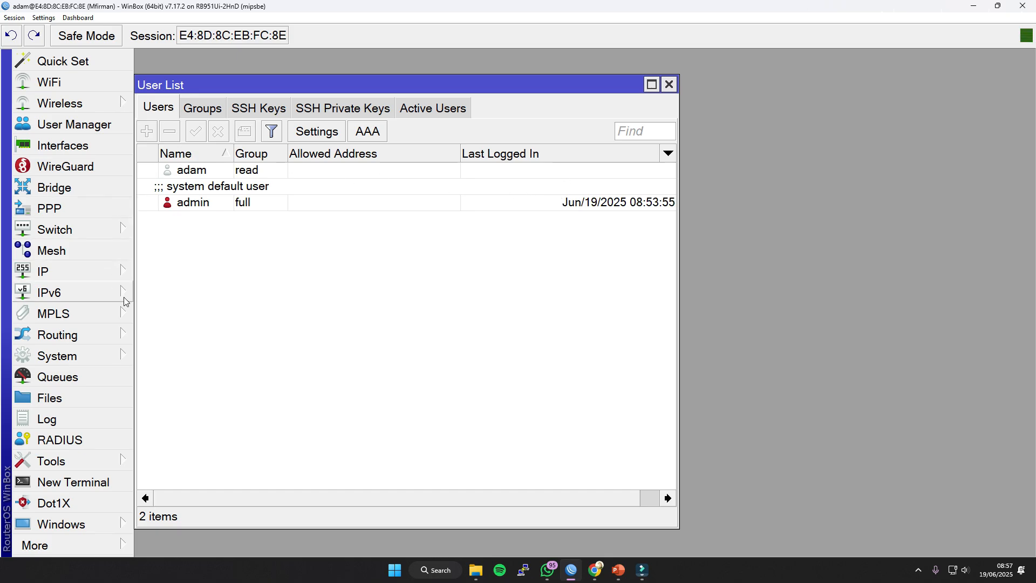
left_click(120, 271)
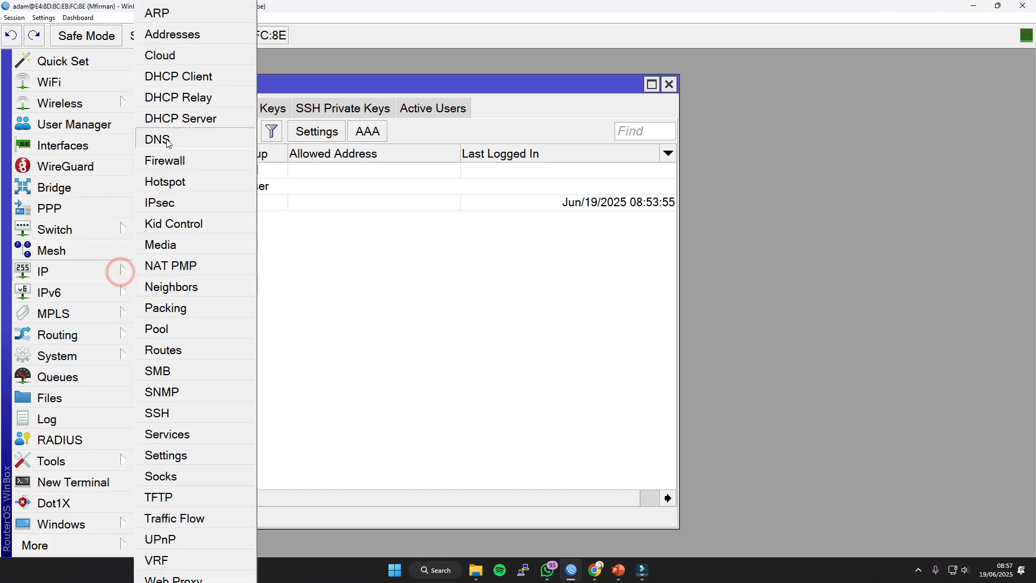
left_click(193, 54)
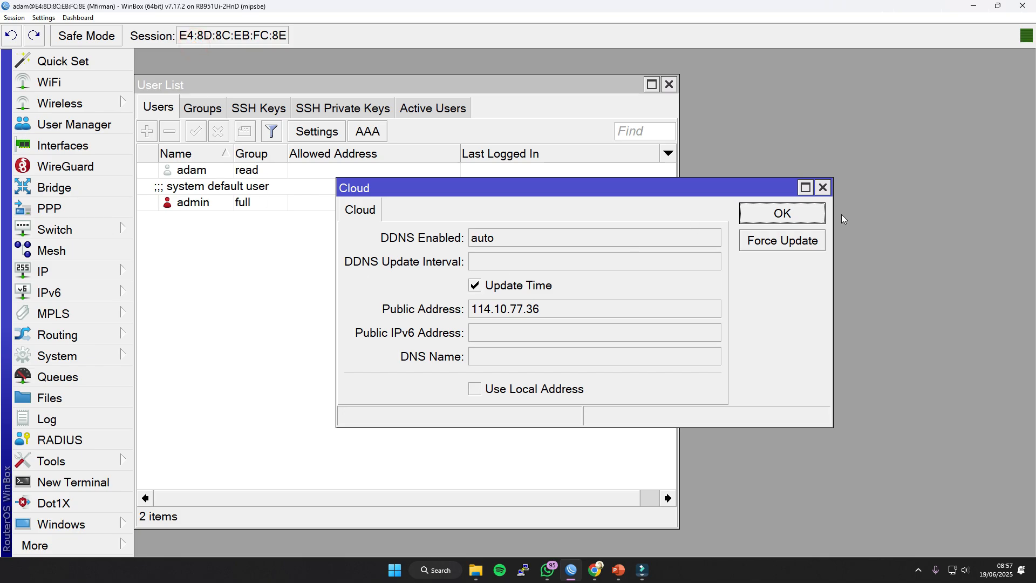
left_click(822, 188)
Try to add an IP address and to edit the 192.168.200.1/24 entry on ether1 in the address list.
left_click(118, 272)
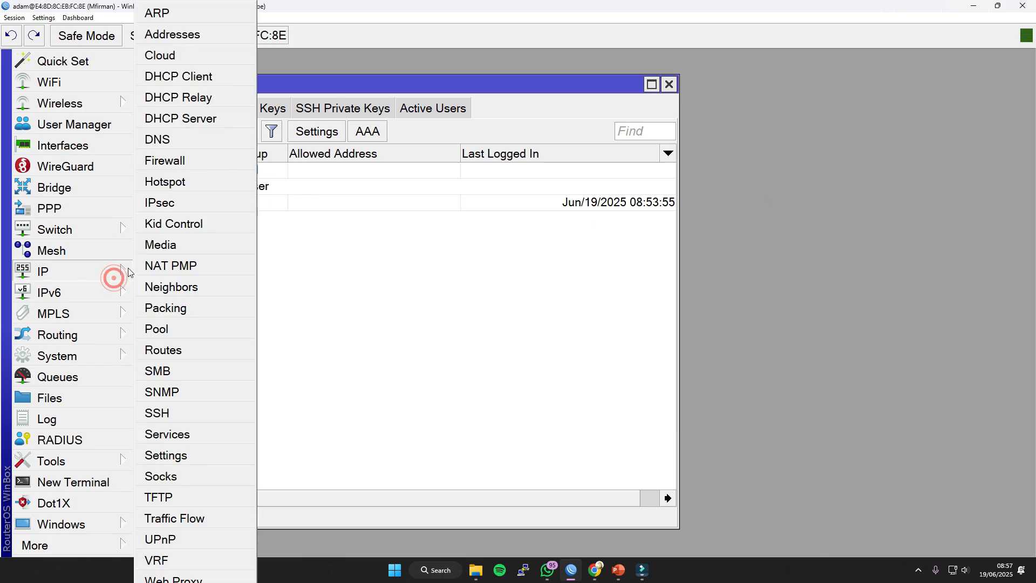
left_click(173, 35)
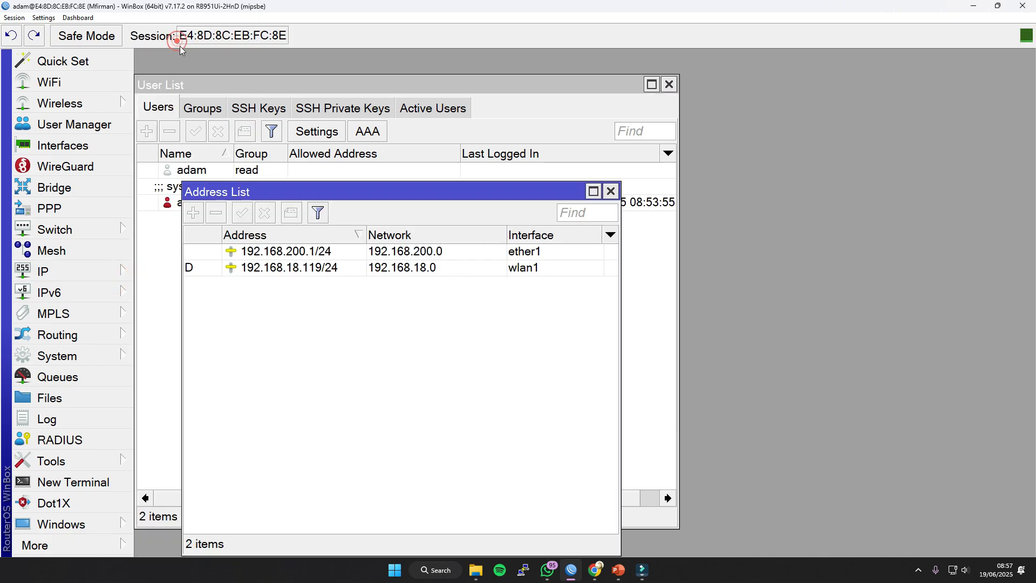
left_click(199, 215)
left_click(250, 256)
double_click(249, 256)
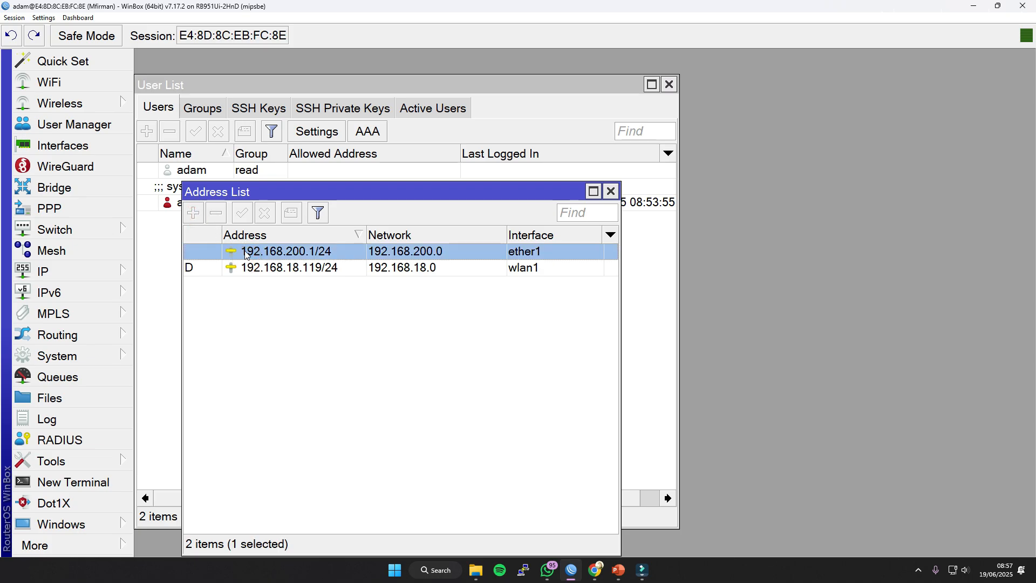
left_click_drag(439, 303, 453, 323)
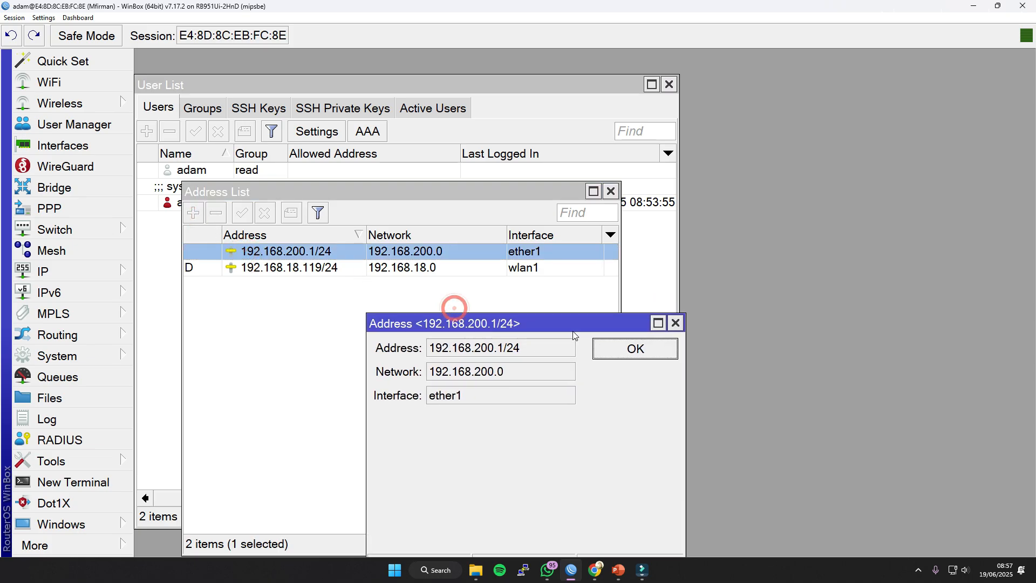
double_click(499, 348)
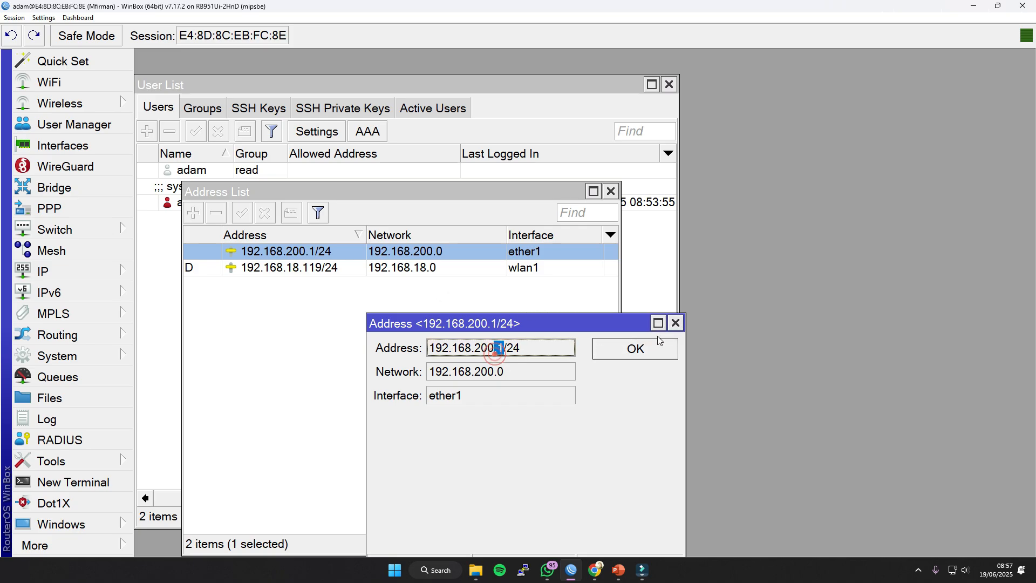
left_click(675, 323)
Check whether the wlan1 address can be edited or a new address added, and close the address list.
double_click(330, 267)
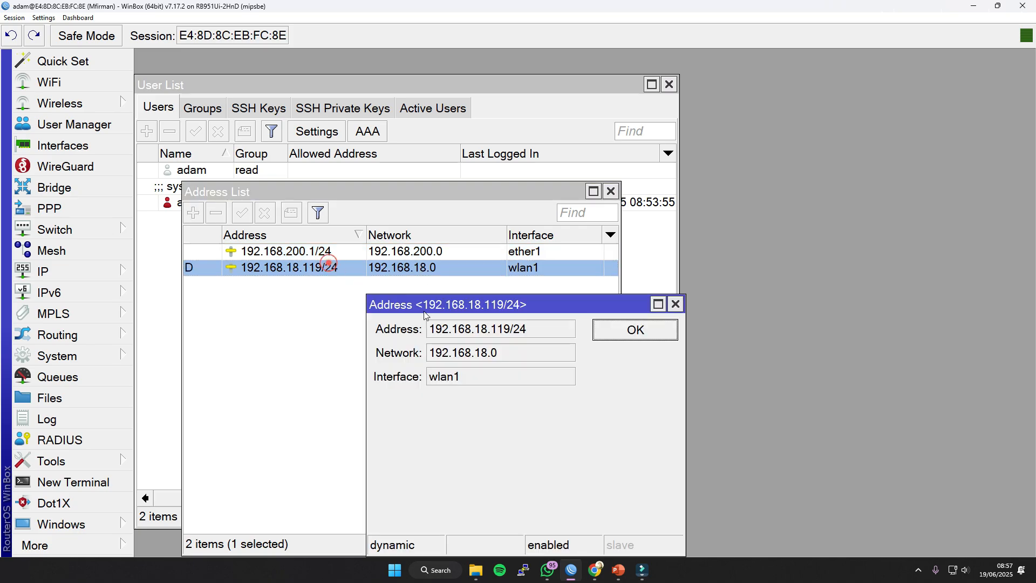
left_click(676, 304)
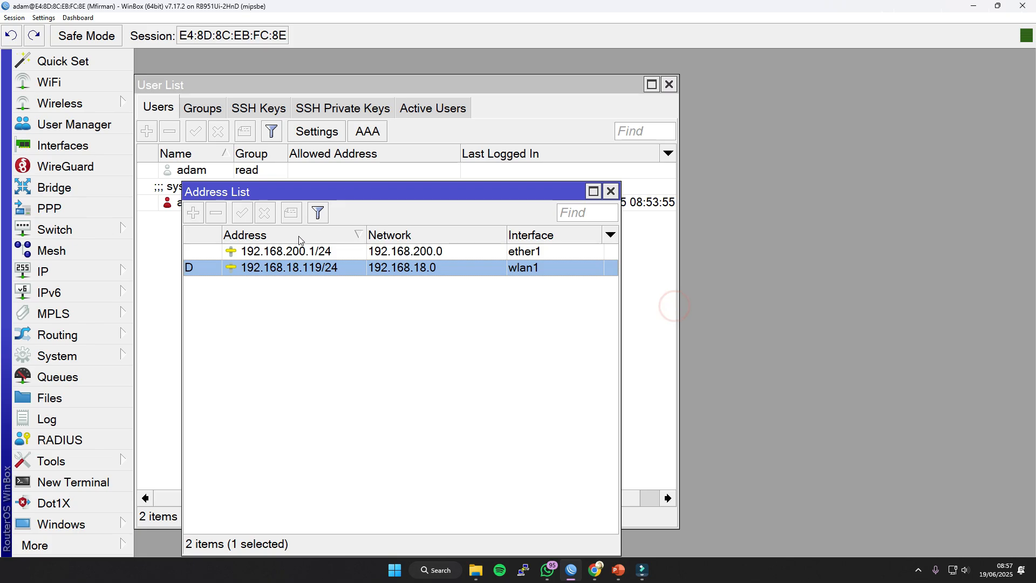
left_click(287, 255)
left_click(193, 213)
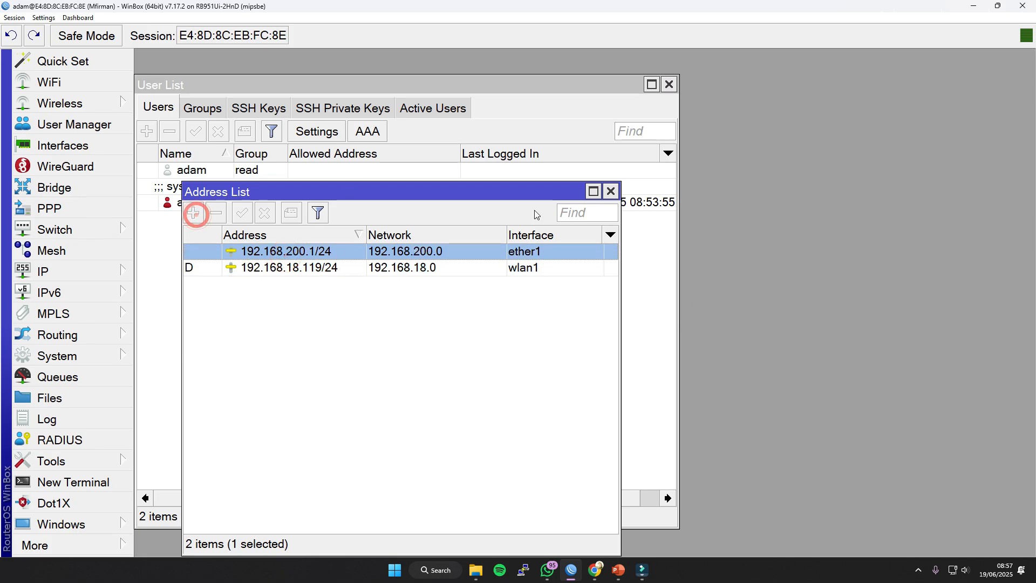
left_click_drag(364, 194, 384, 173)
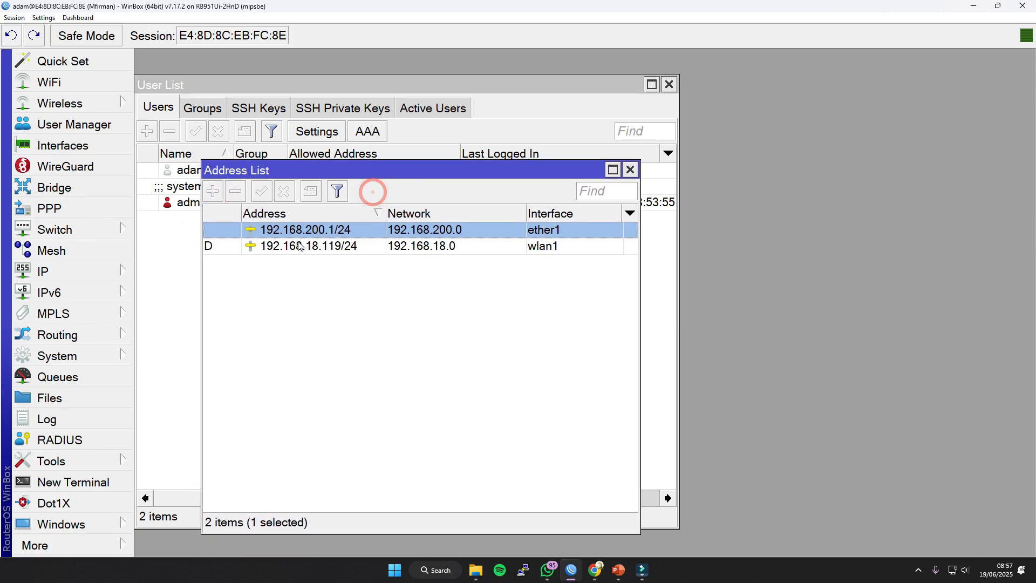
left_click(629, 170)
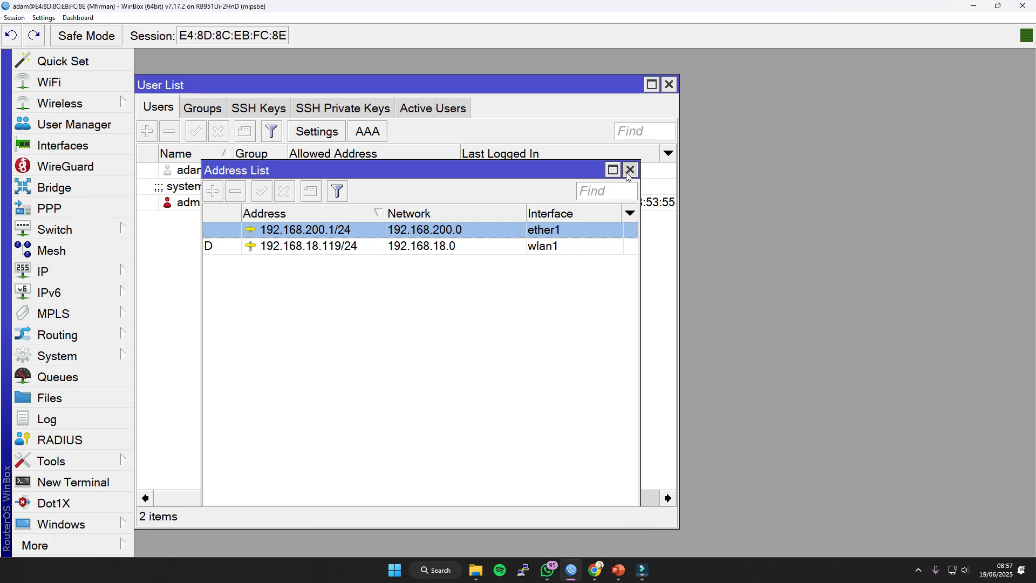
View the router's log entries and close the log.
left_click(76, 419)
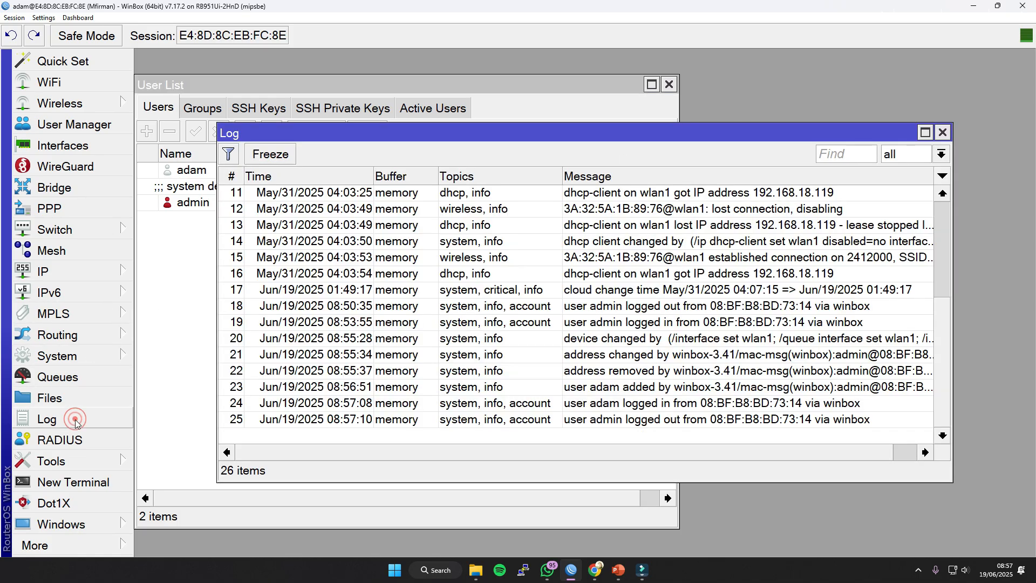
left_click(545, 281)
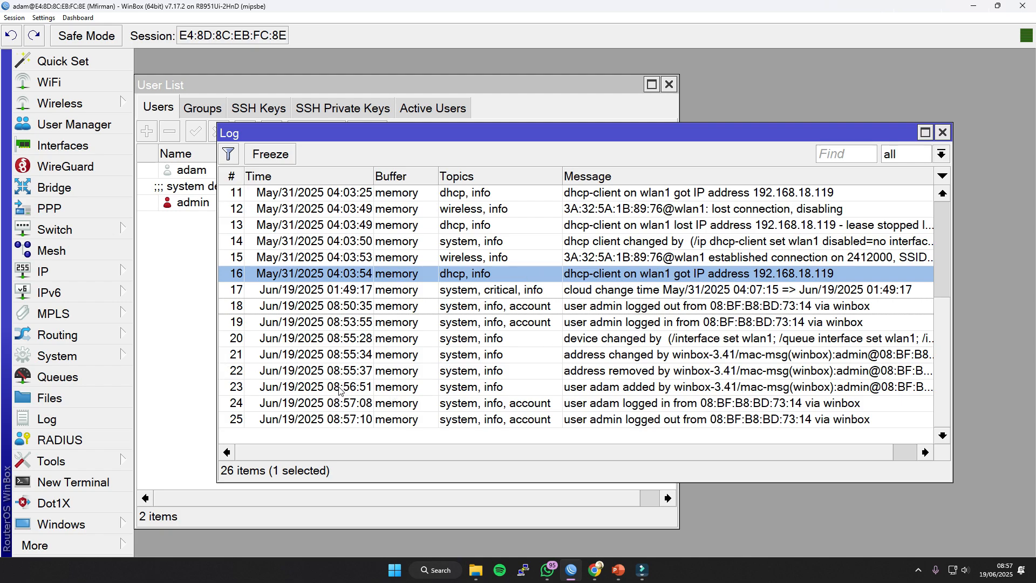
left_click(943, 132)
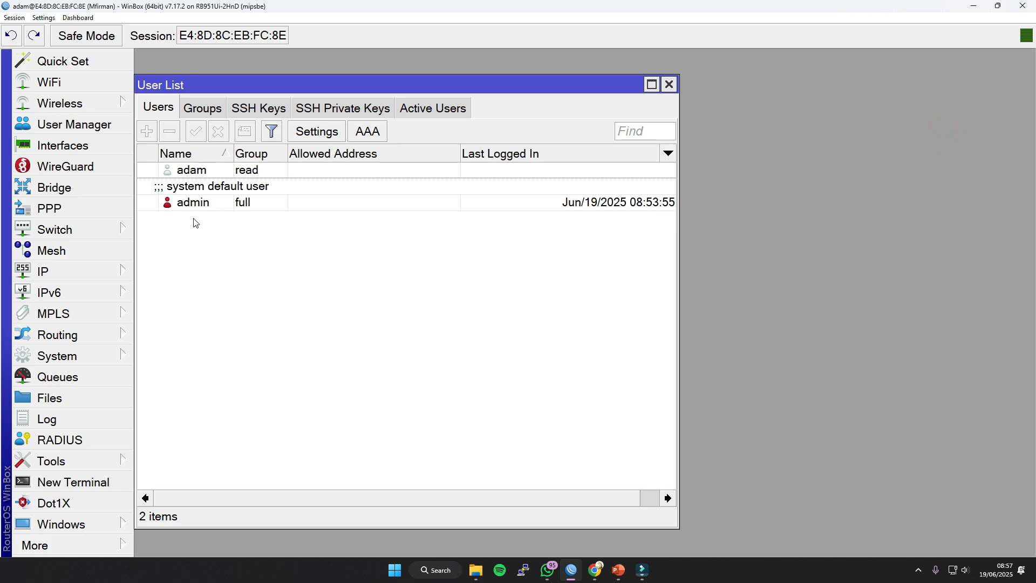
Check which actions are available on the read-group and admin accounts in the user list.
left_click(199, 171)
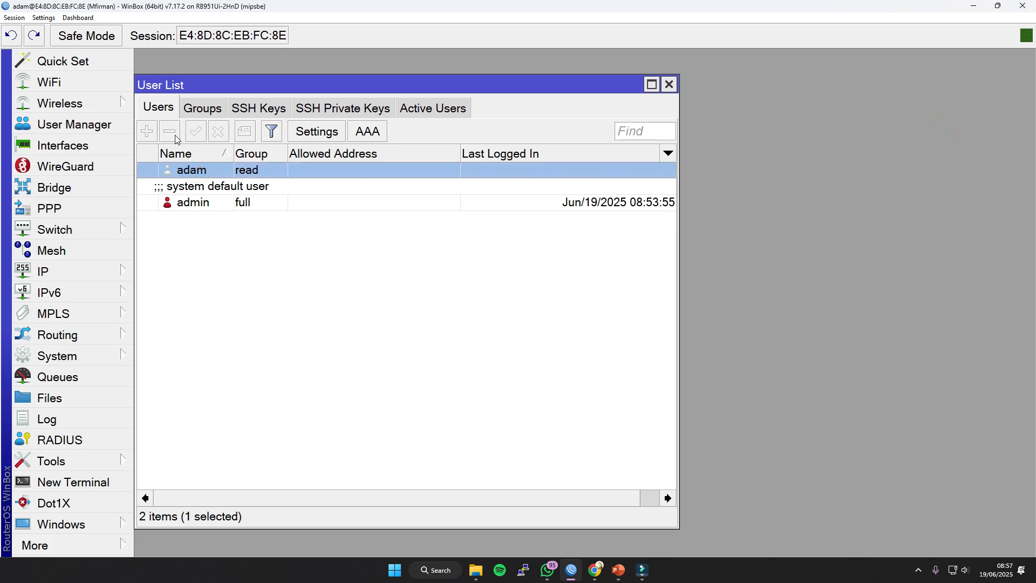
left_click(185, 194)
left_click(215, 253)
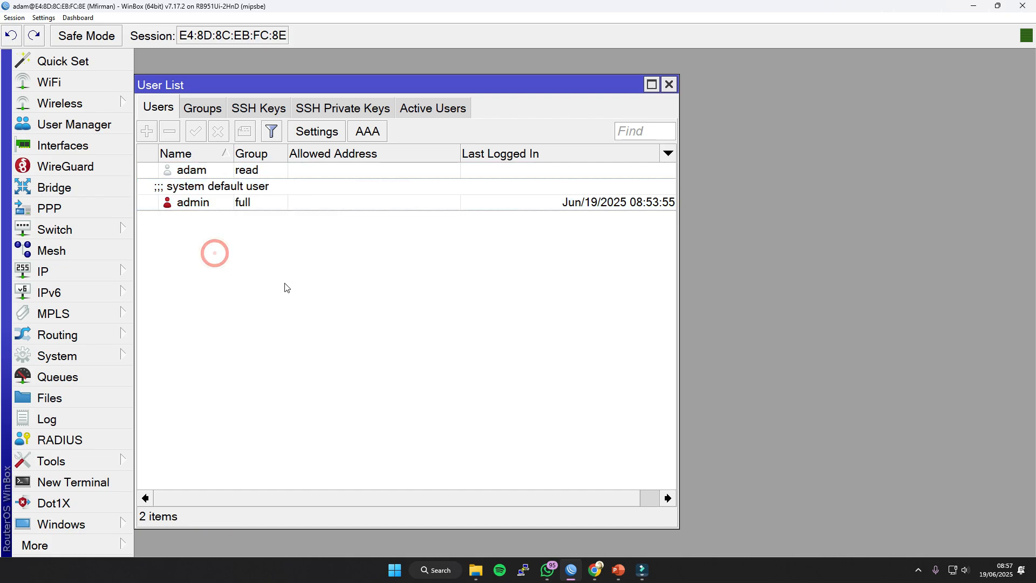
Close the read-group user's session and reconnect to the router as admin with the account password.
left_click(1023, 5)
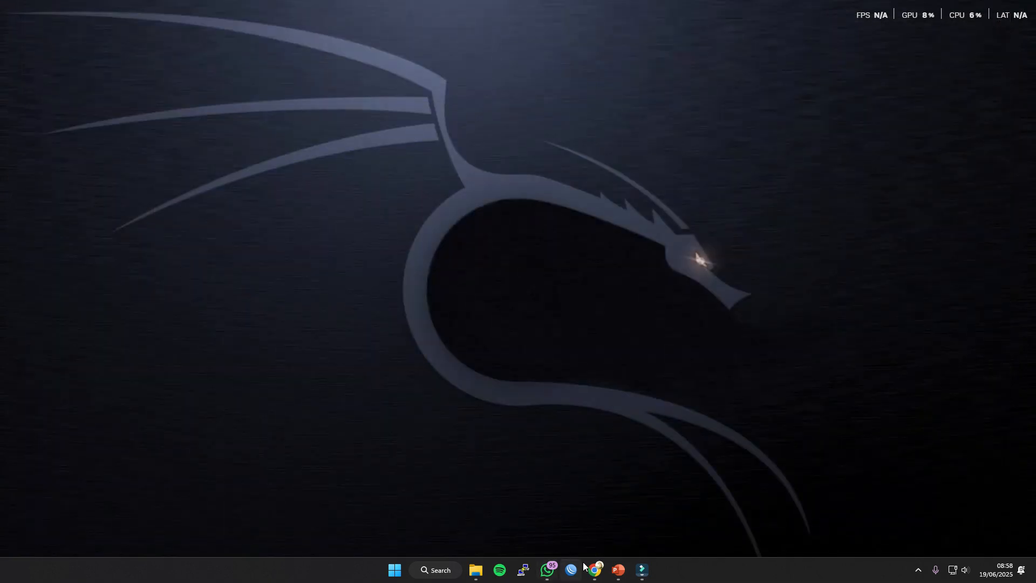
left_click(572, 570)
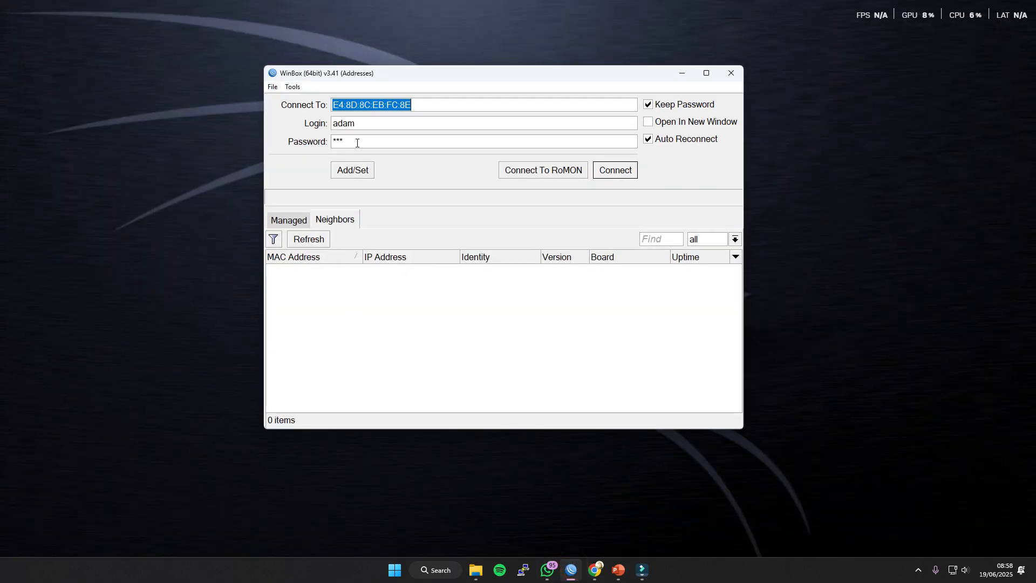
double_click(367, 123)
type("admin")
key("Tab")
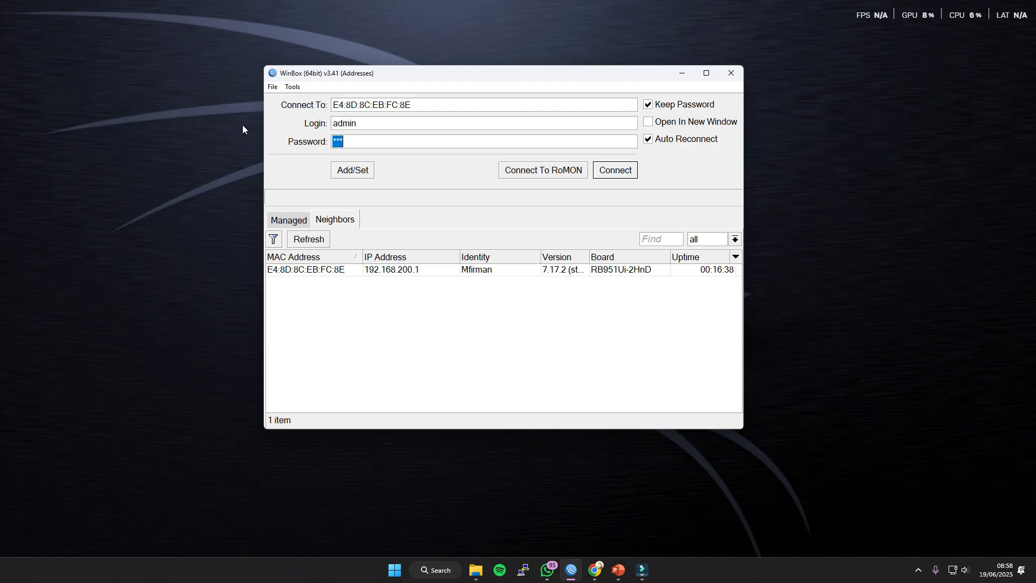
key("Return")
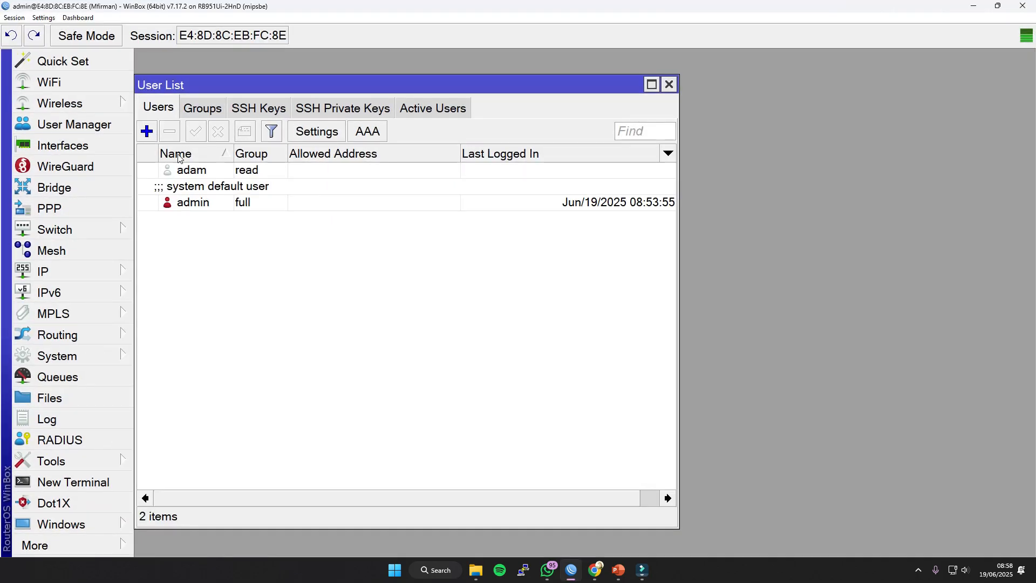
left_click(266, 248)
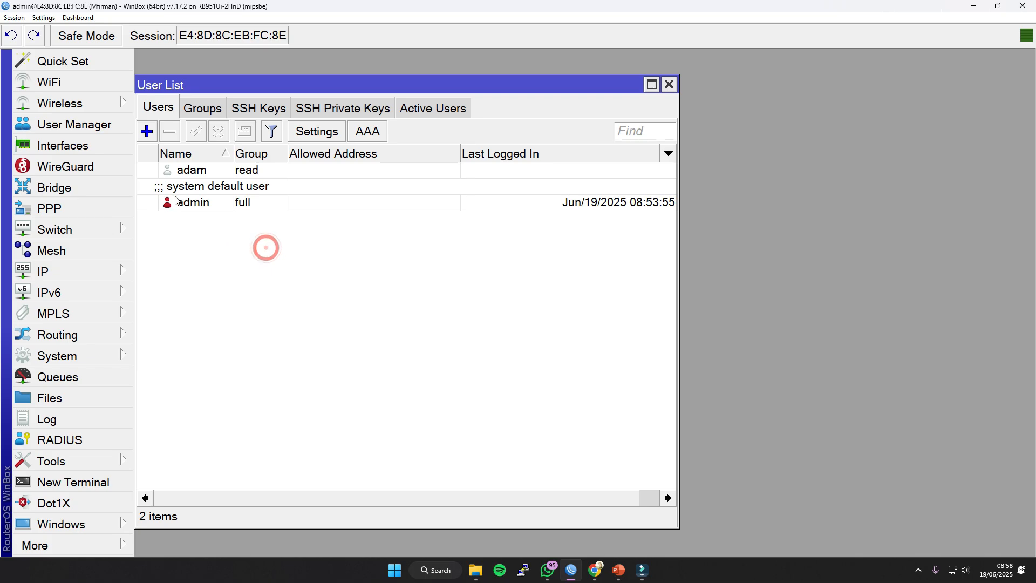
Create a new user in the write group, entering the user's name and a confirmed account password.
left_click(146, 131)
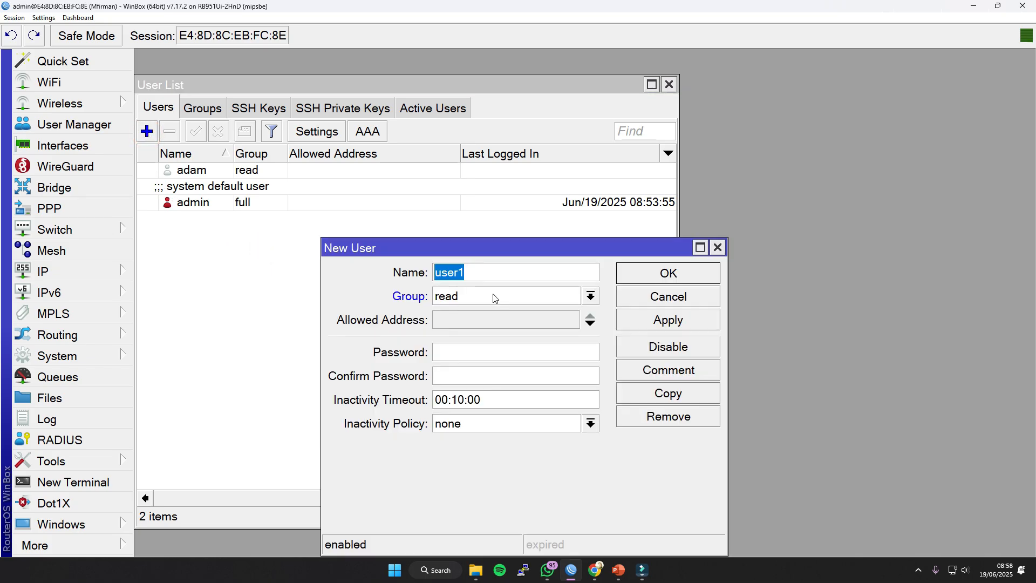
left_click(534, 298)
left_click(489, 342)
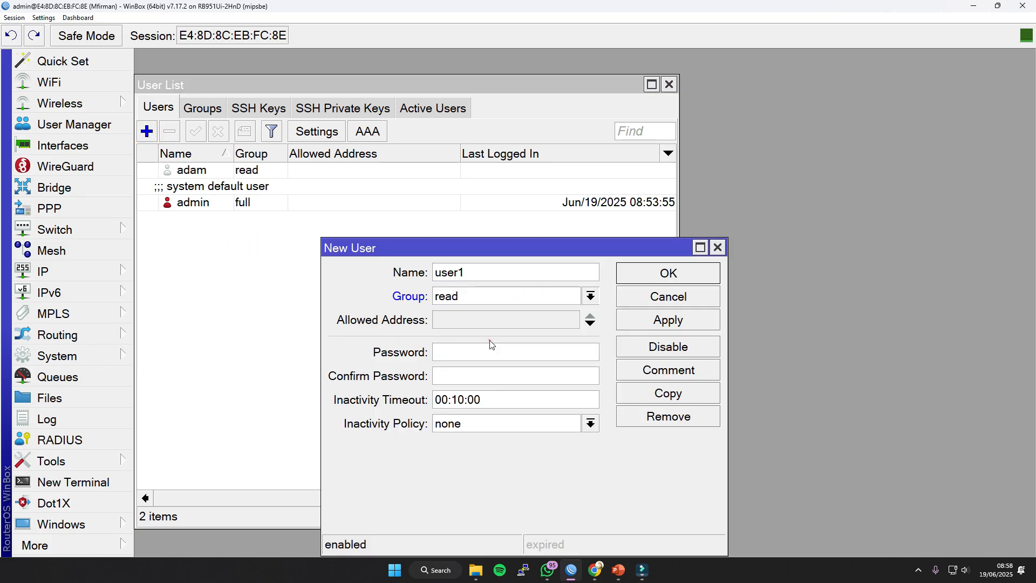
double_click(468, 272)
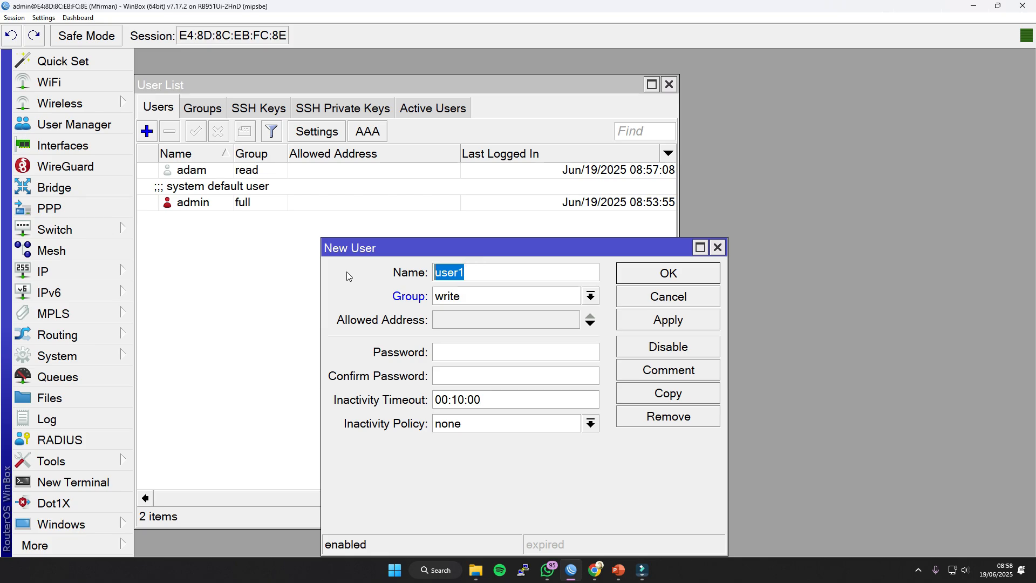
type("hawa")
left_click(459, 354)
left_click(445, 380)
type("***")
left_click(668, 319)
left_click(675, 277)
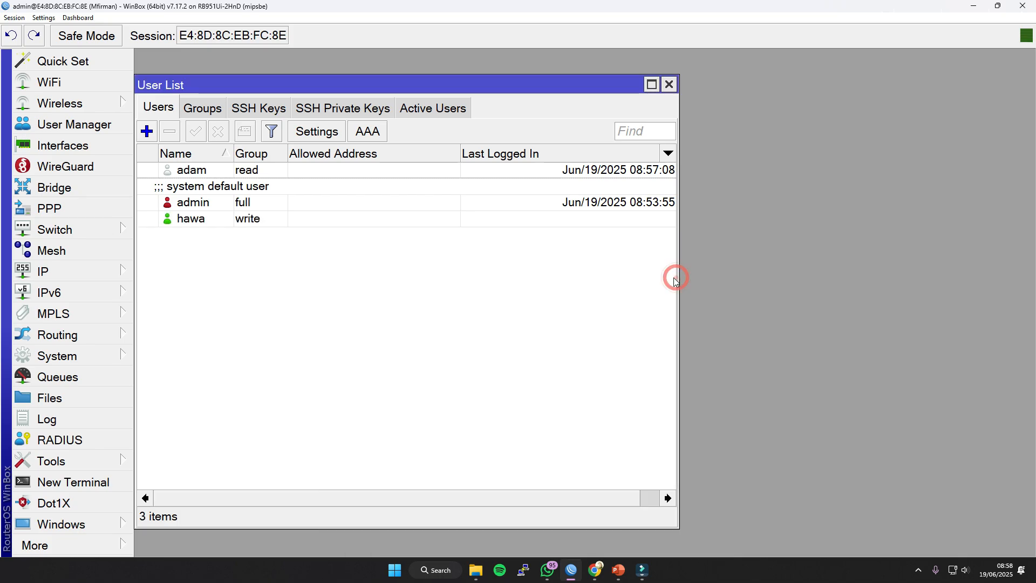
Compare the write, full and read group accounts in the user list.
left_click(416, 323)
left_click(204, 222)
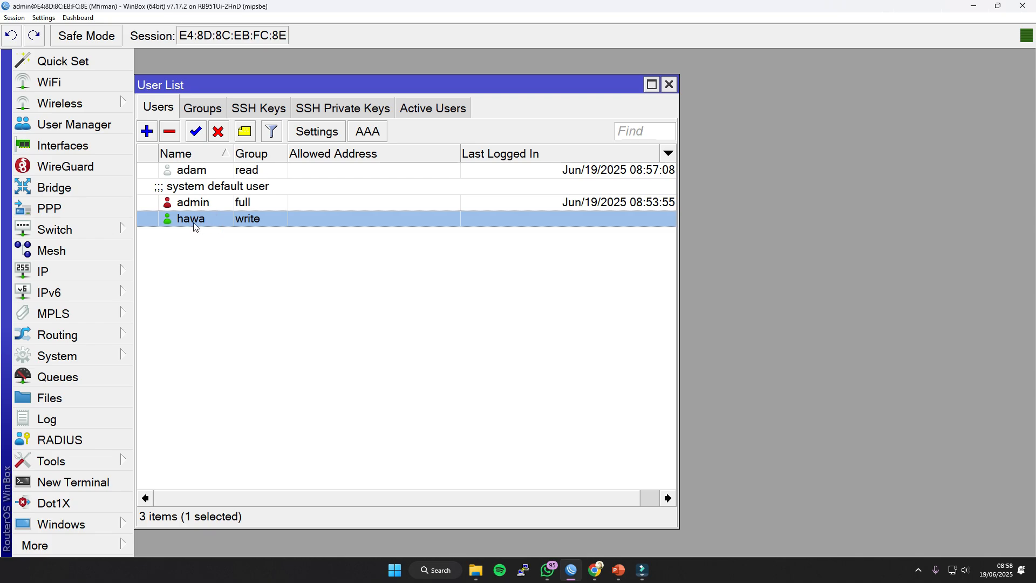
left_click(194, 208, "ctrl")
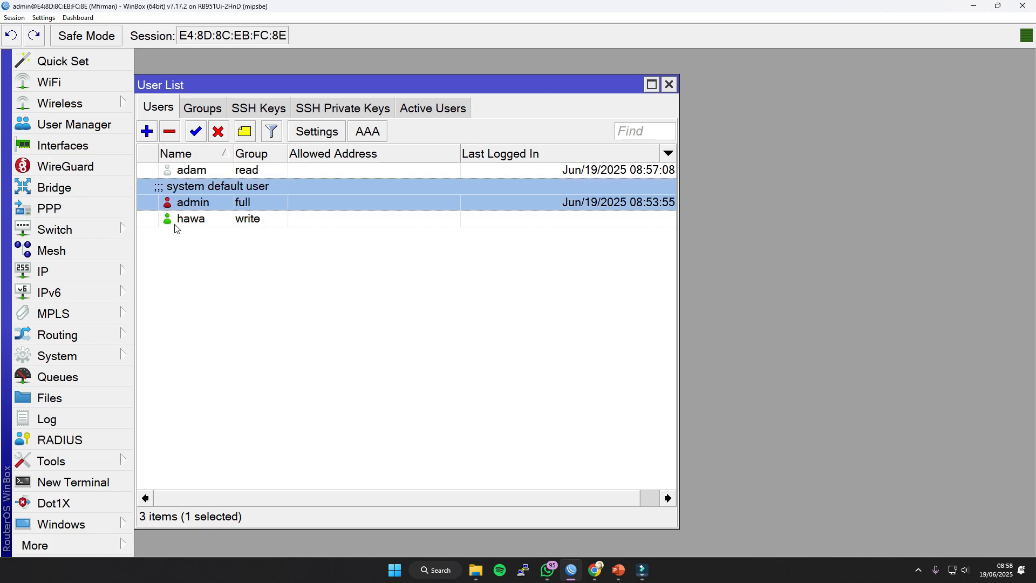
left_click(174, 223)
left_click(170, 171)
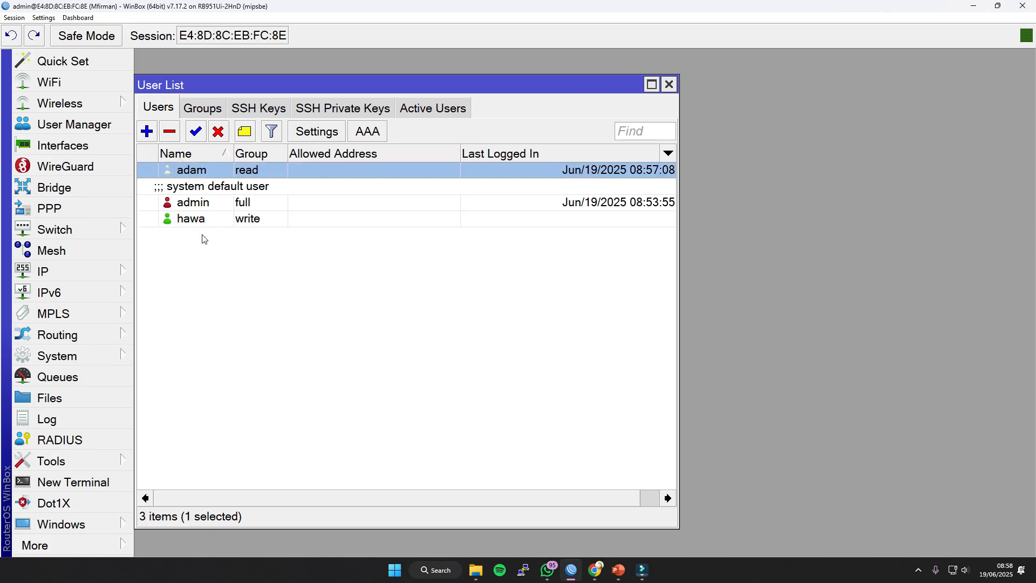
Close the admin session and connect to the router as the write-group user with the account password.
left_click(1023, 5)
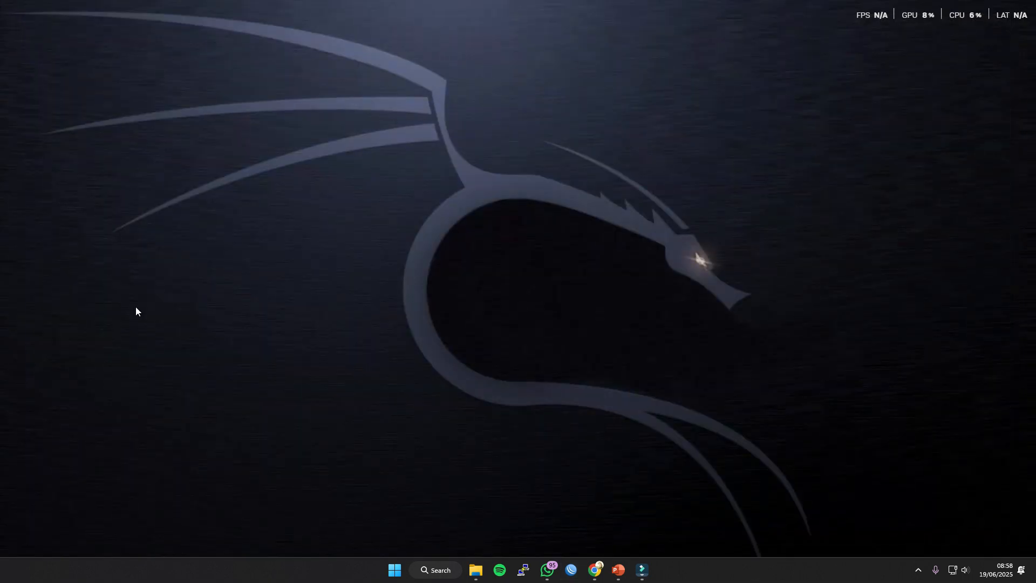
left_click(566, 575)
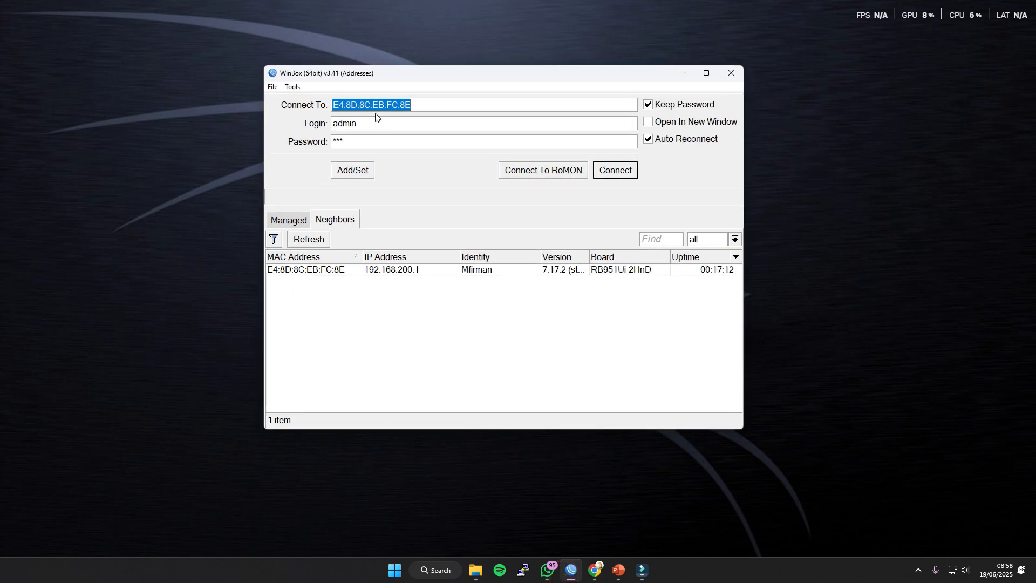
key("Tab")
type("hawa")
key("Tab")
type("***")
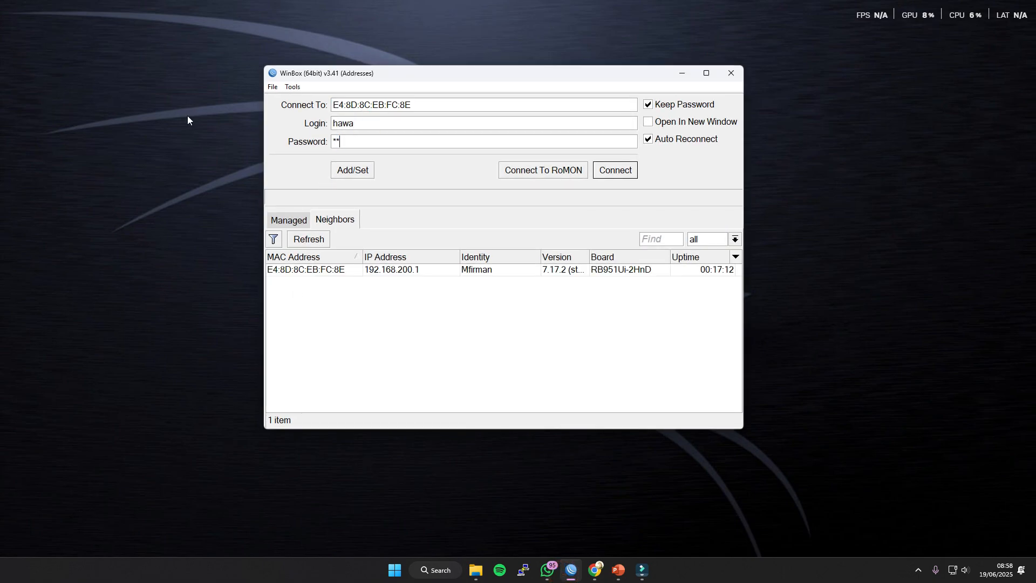
left_click(596, 171)
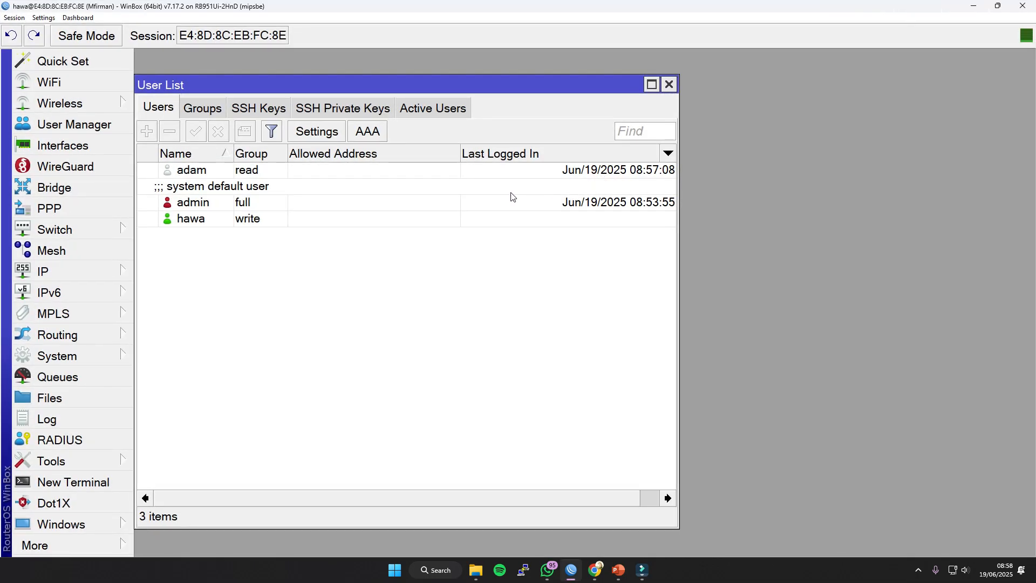
Check which user management actions the write-group user has on each account in the user list.
left_click(221, 173)
left_click(185, 203)
left_click(190, 219)
left_click(193, 174)
left_click(195, 221)
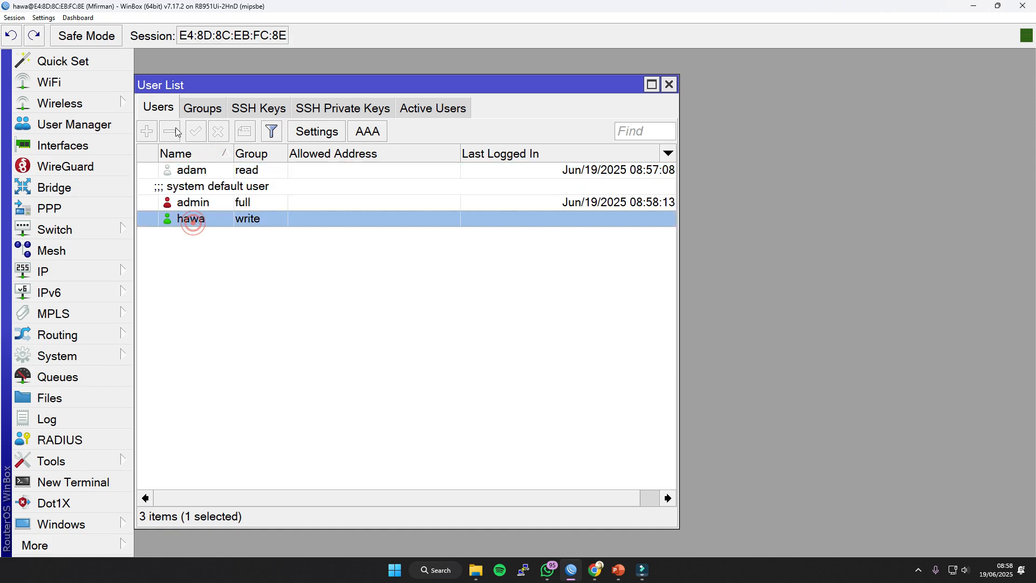
left_click(222, 170)
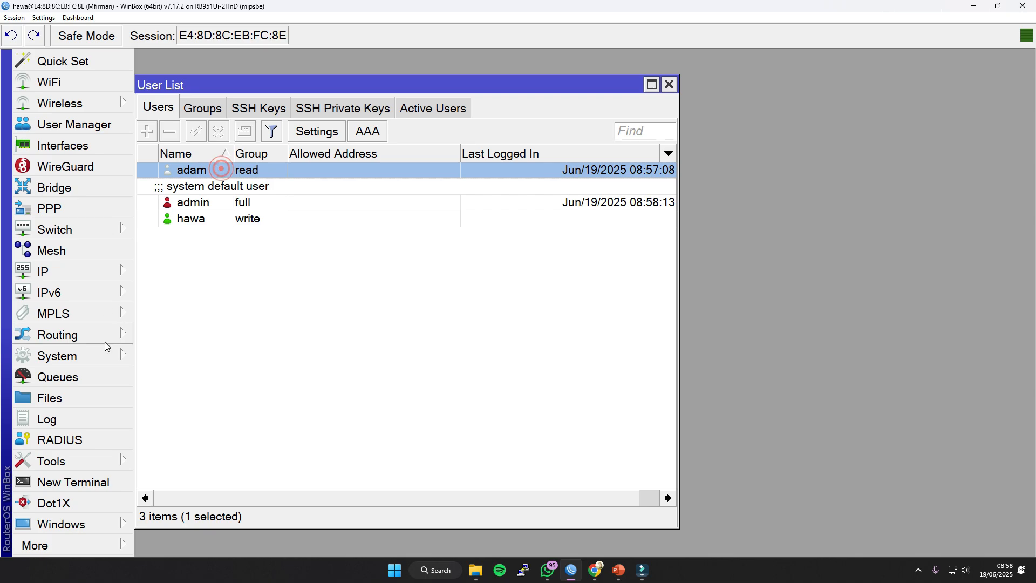
Change the router's identity to the write-group user's login name.
left_click(105, 359)
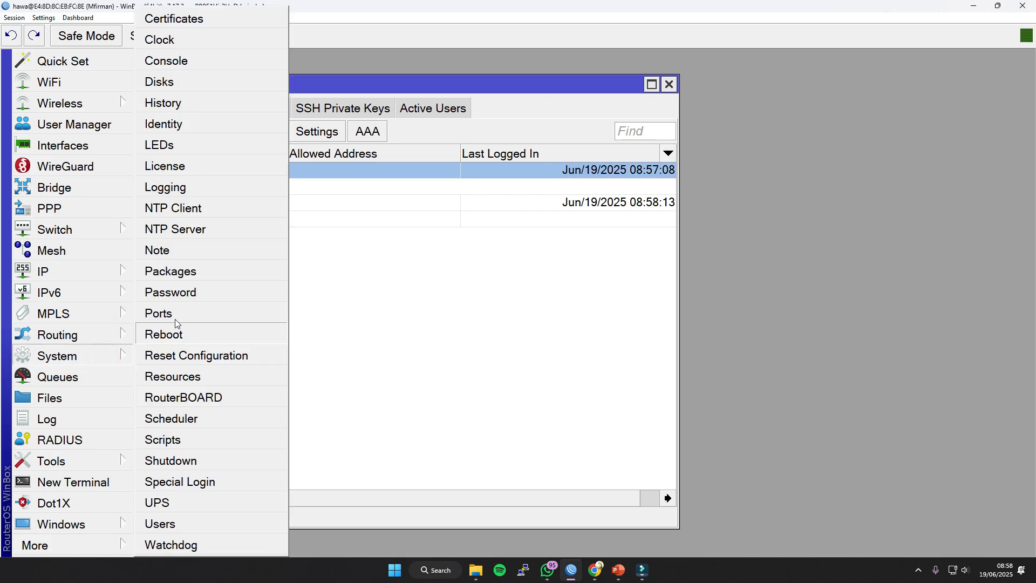
left_click(181, 127)
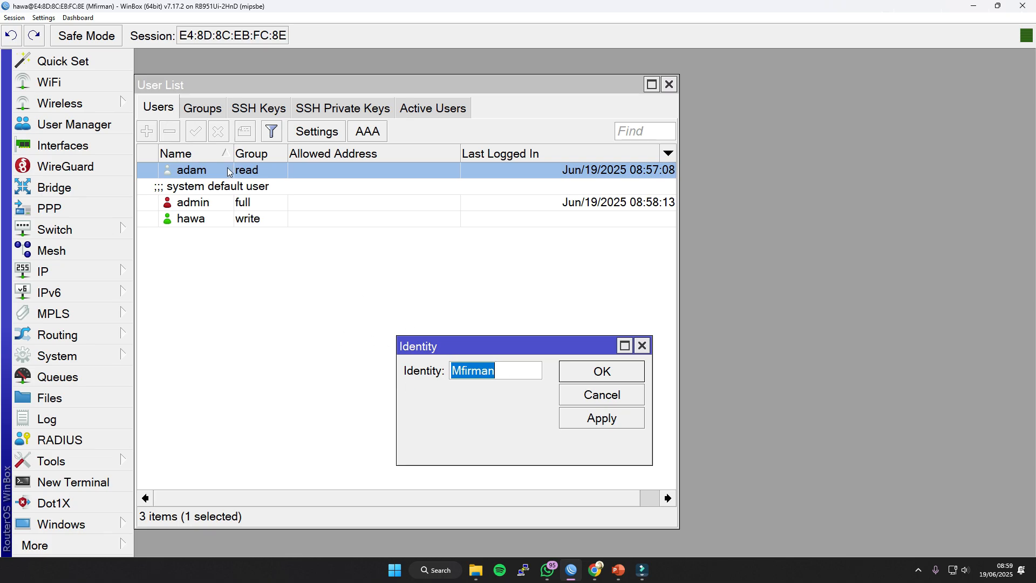
type("asd")
key("BackSpace")
key("BackSpace")
type("hawa")
left_click(594, 417)
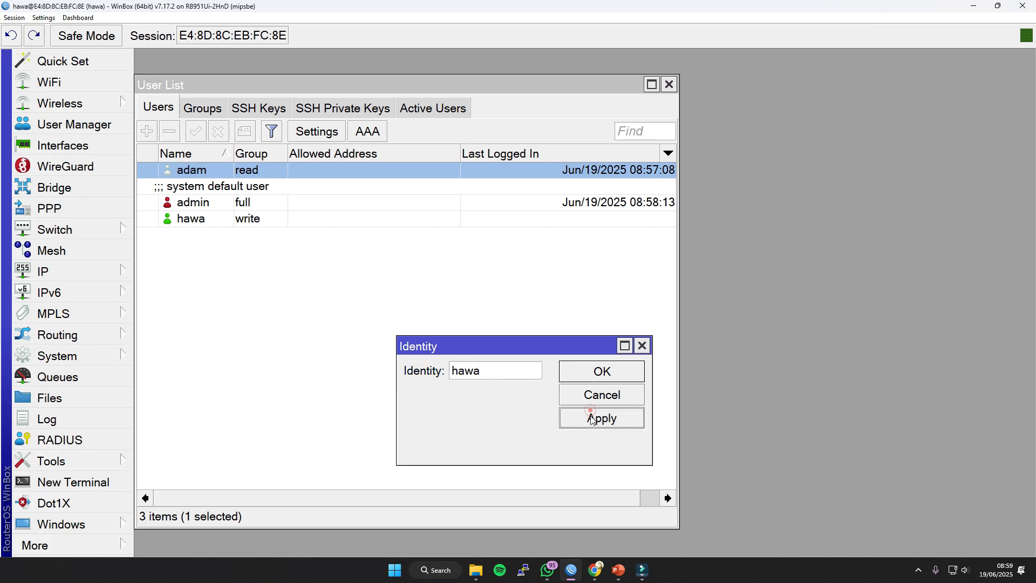
left_click(601, 369)
Close the session, check the router's identity among the neighbors, and reconnect as the write-group user.
left_click(1025, 6)
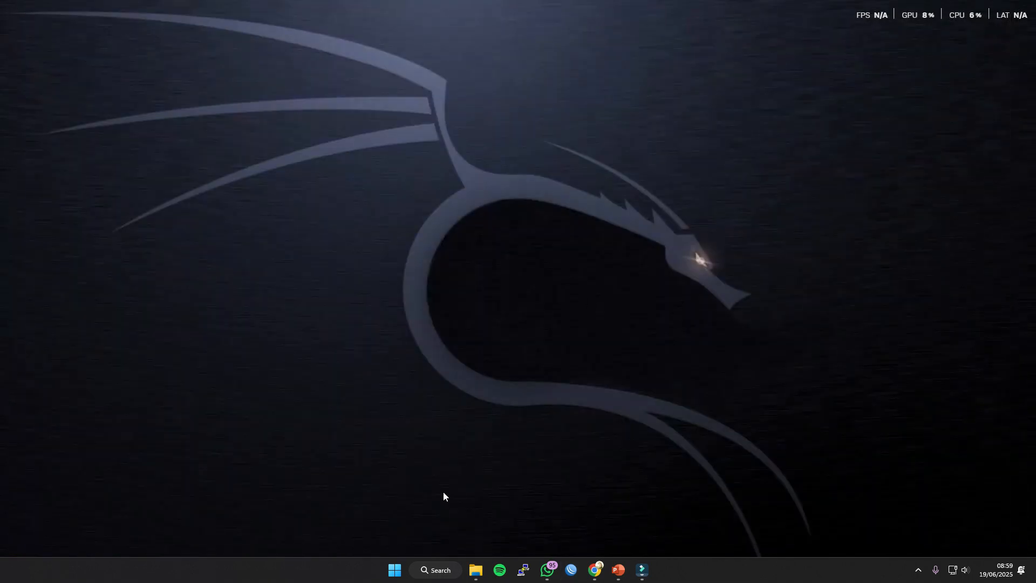
left_click(575, 571)
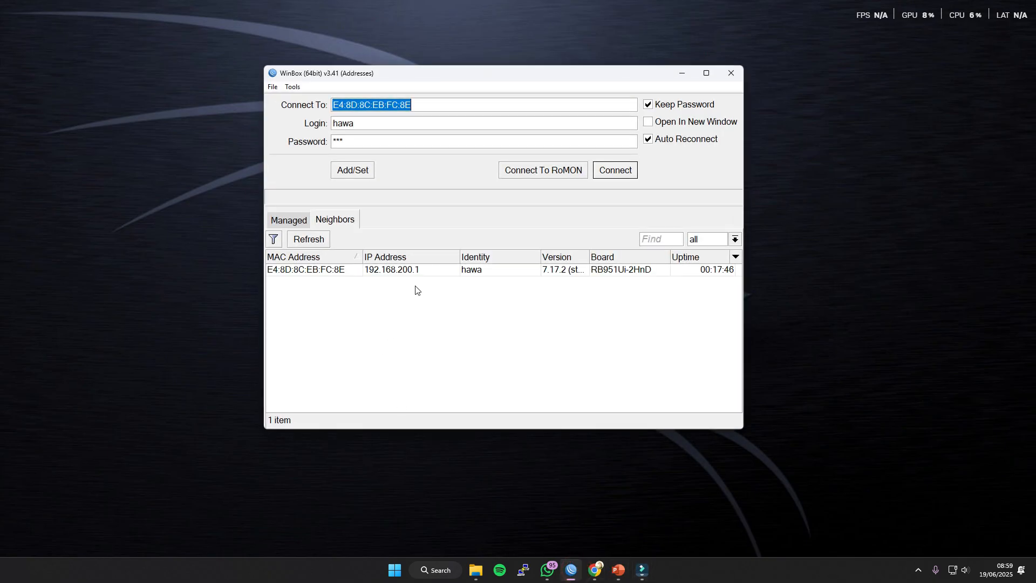
left_click(470, 272)
left_click(328, 268)
left_click(606, 172)
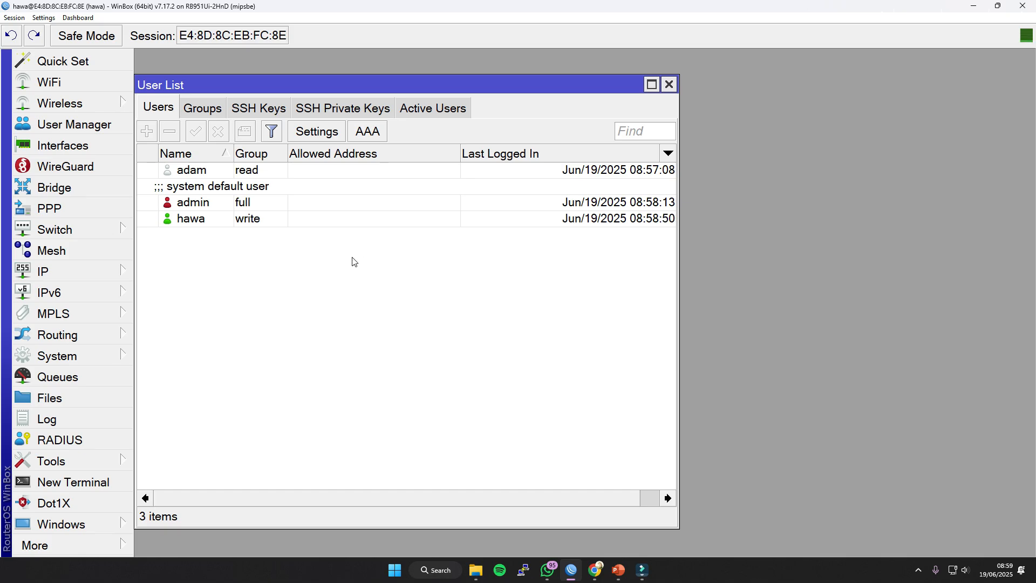
Add the IP address 200.100.100.1/24 on interface ether5.
left_click(131, 279)
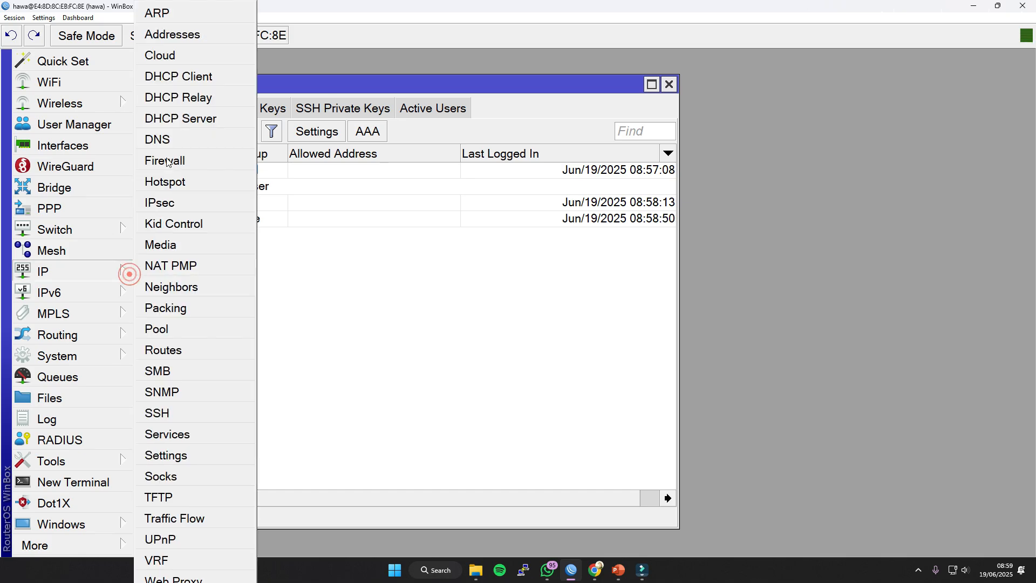
left_click(175, 33)
left_click(213, 192)
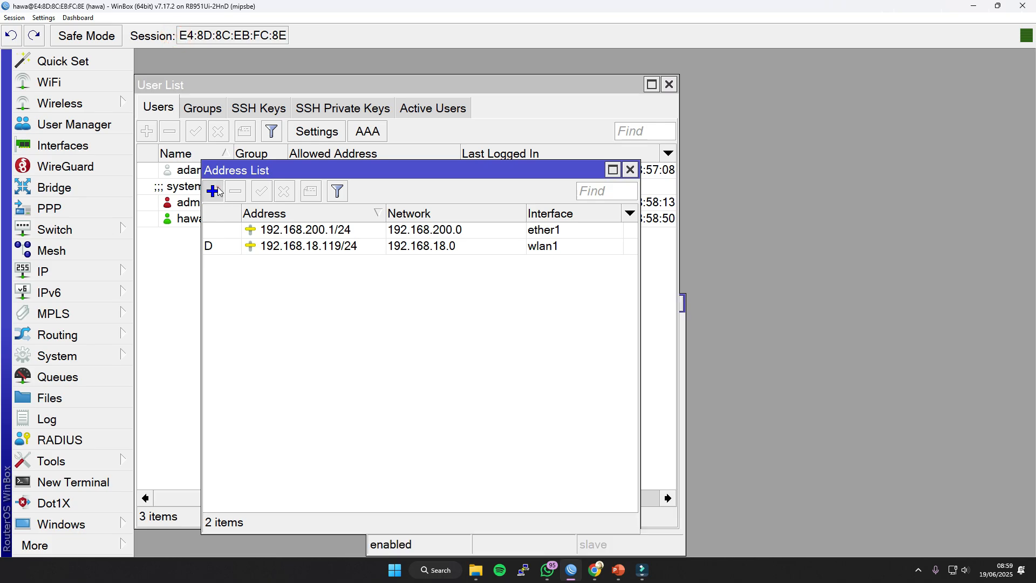
type("200.100.100.1")
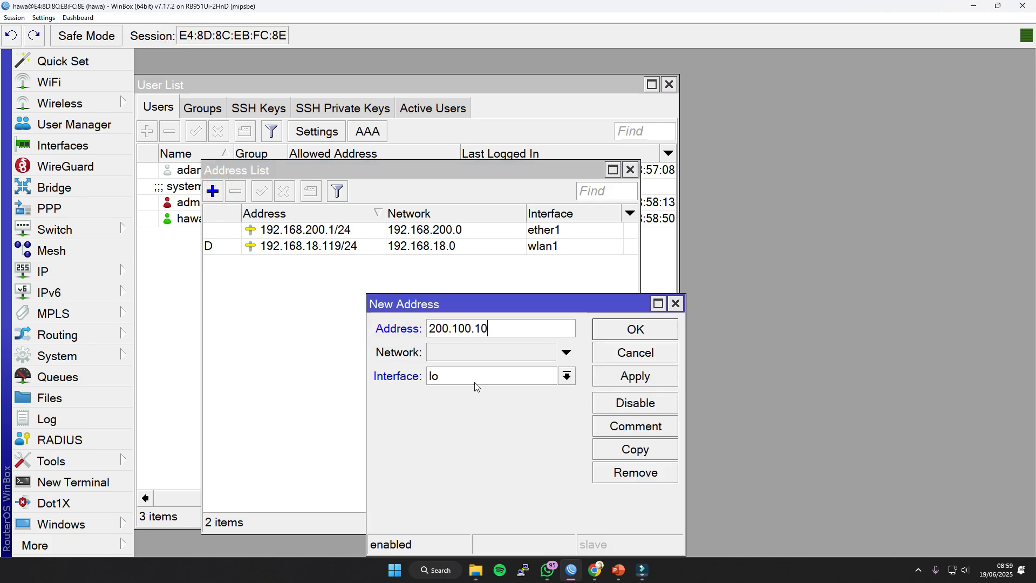
type("/24")
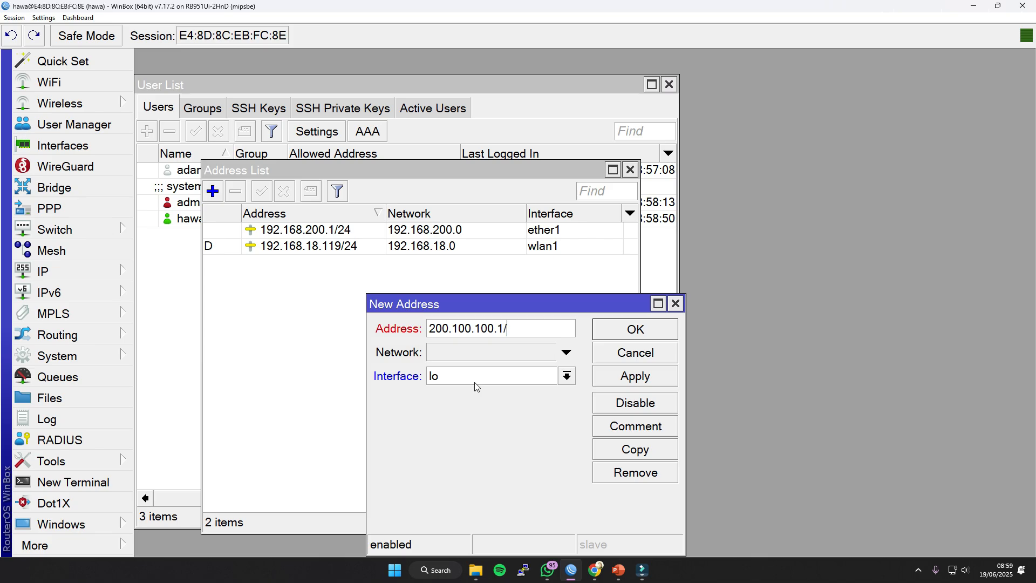
left_click(474, 376)
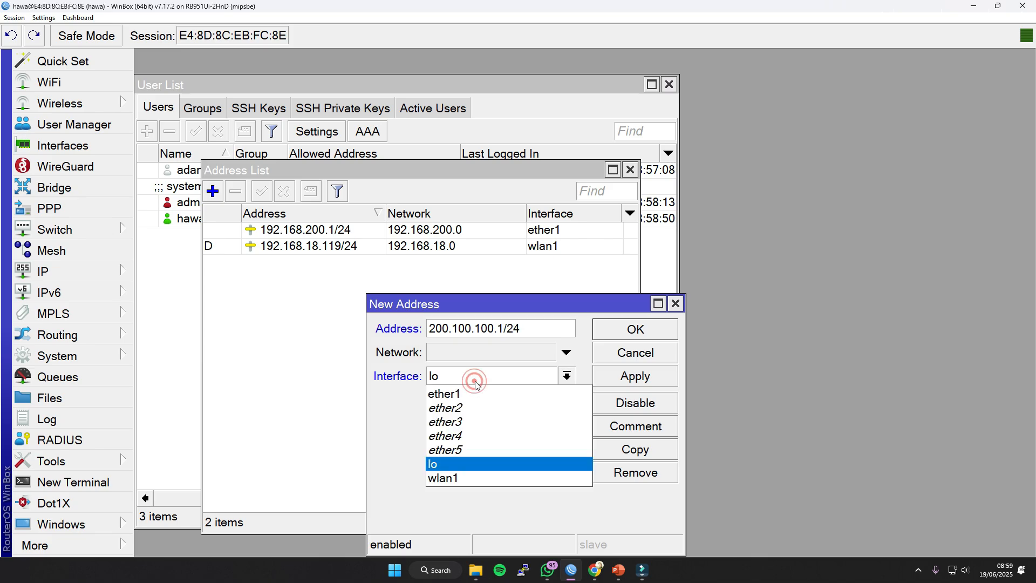
left_click(460, 448)
left_click(635, 376)
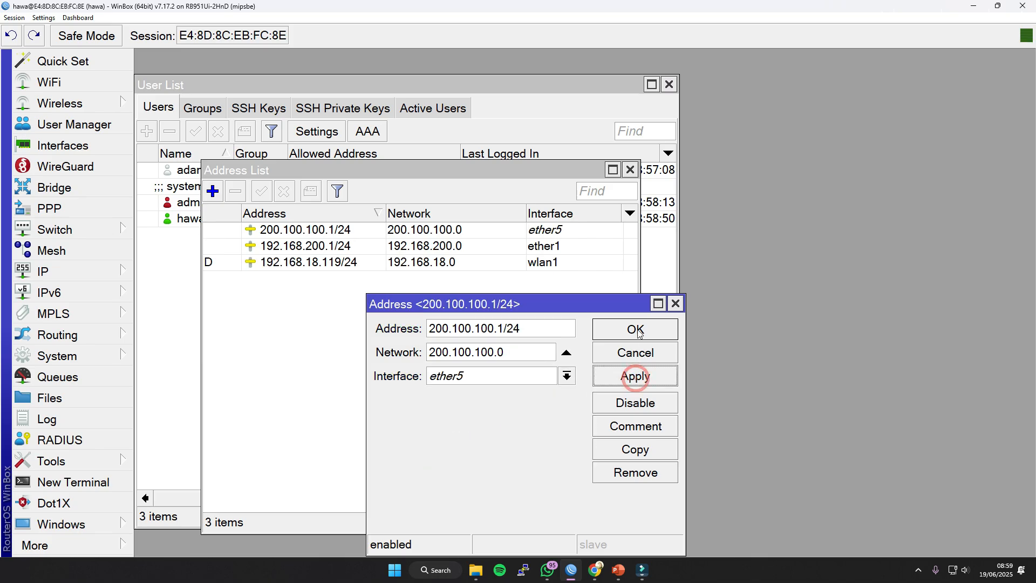
left_click(635, 330)
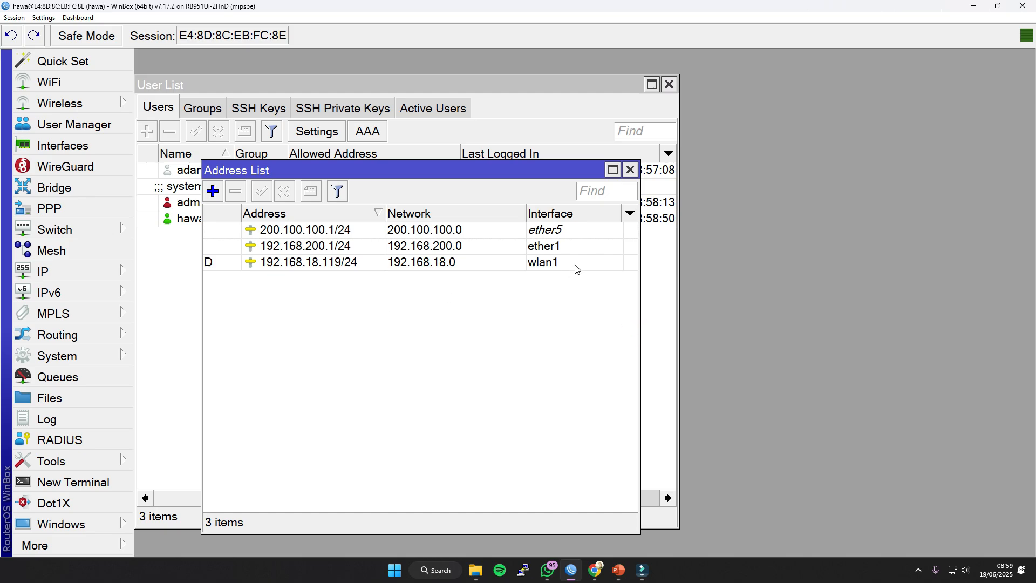
Remove the 200.100.100.1/24 address from ether5 and close the address list.
left_click(289, 233)
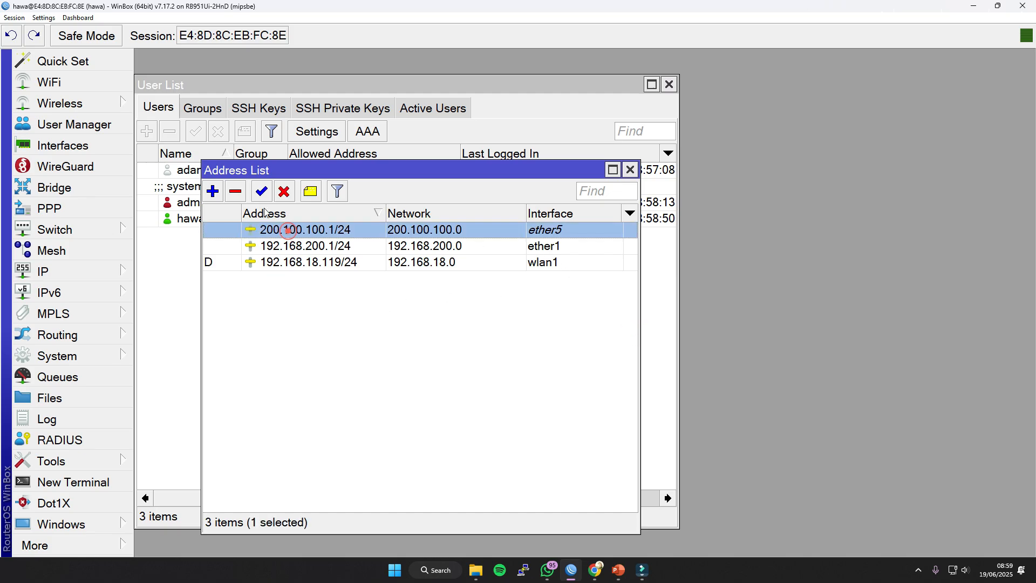
left_click(236, 191)
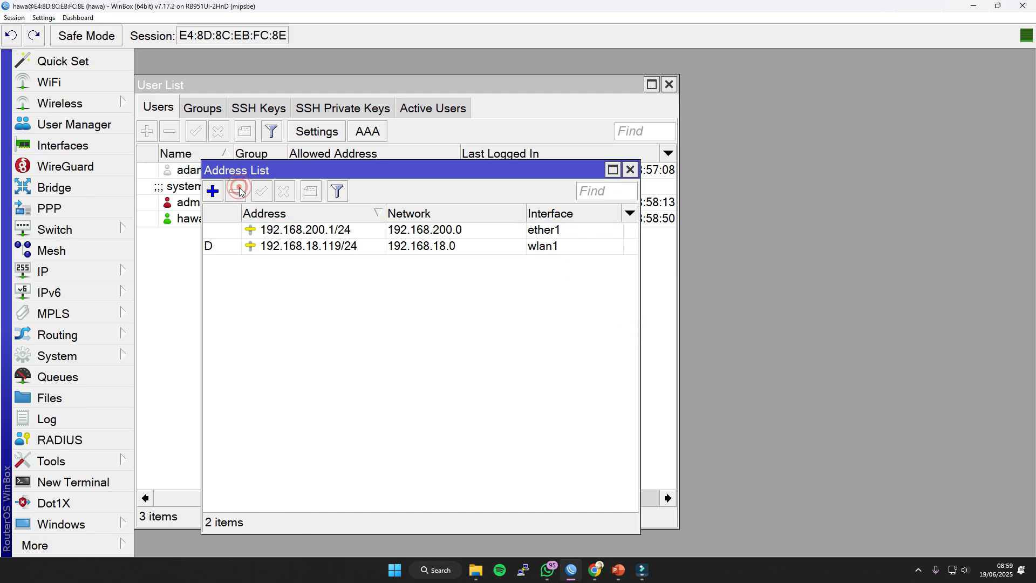
left_click(630, 172)
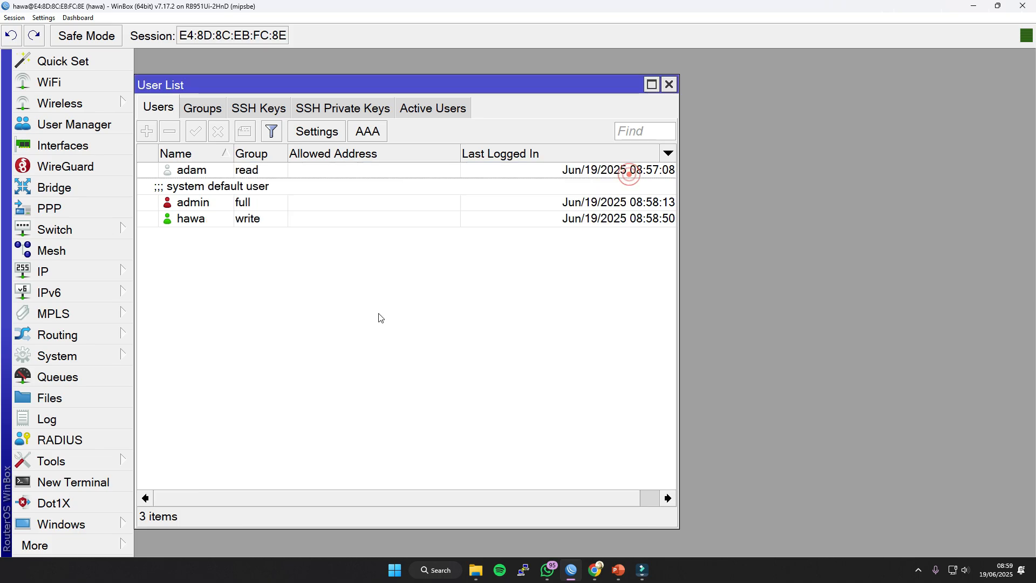
Try to remove the admin account as the write-group user and check the actions available on the other accounts.
left_click(190, 215)
left_click(193, 202)
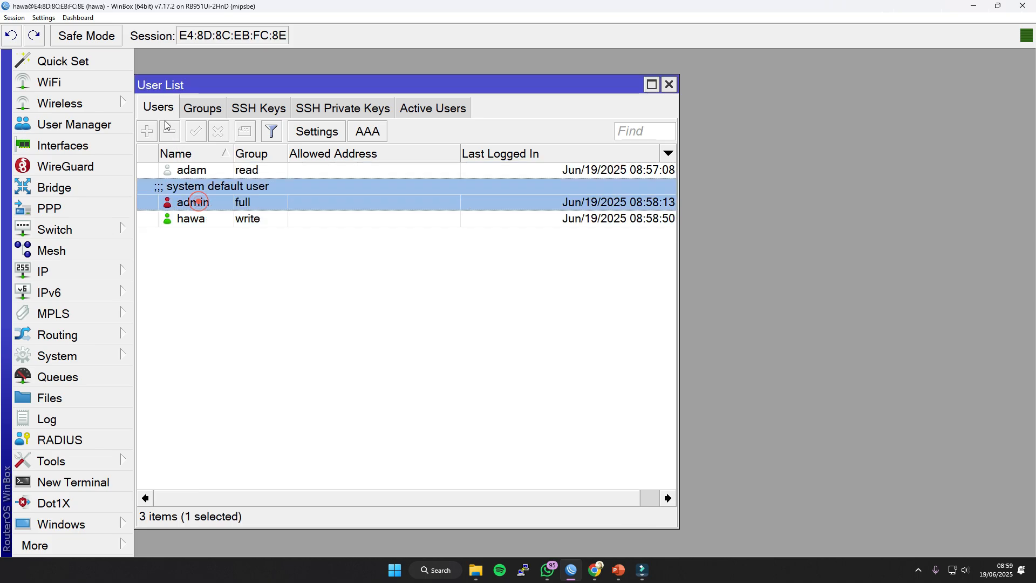
left_click(169, 132)
left_click(215, 251)
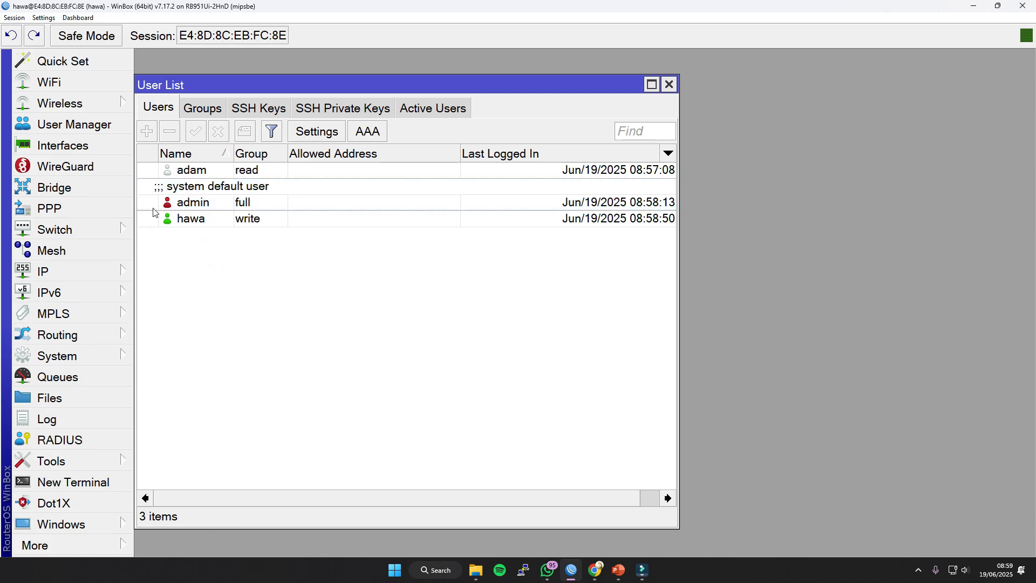
left_click(184, 204)
left_click(193, 174)
left_click(186, 217)
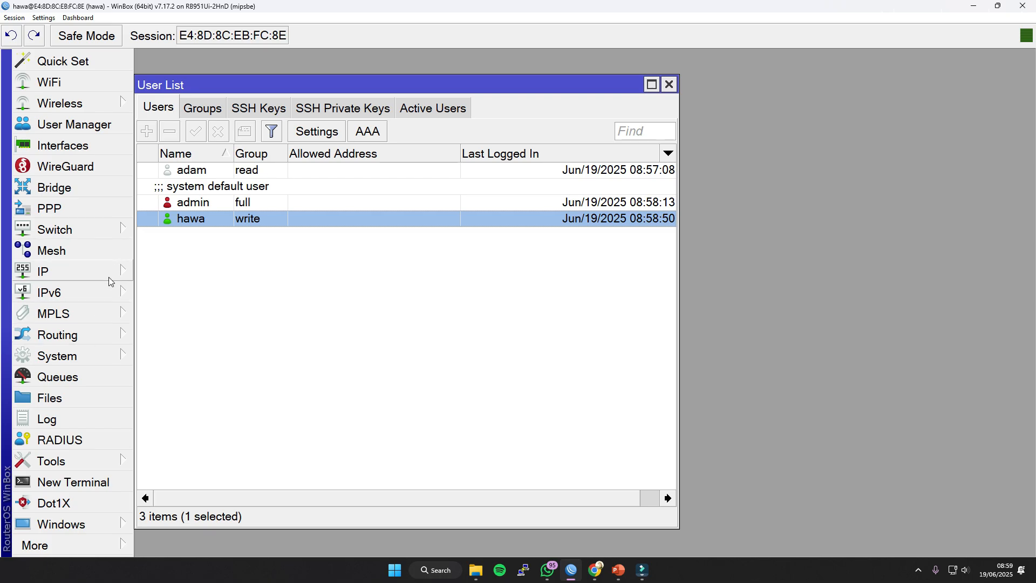
View the simple queues and close their list, and open the router's log to review recent user activity.
left_click(97, 376)
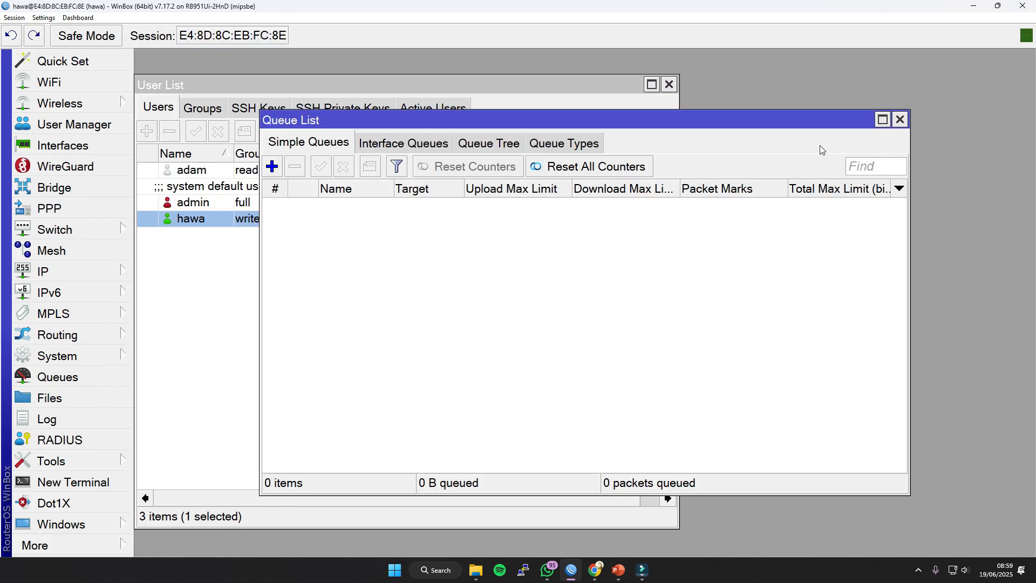
left_click(900, 119)
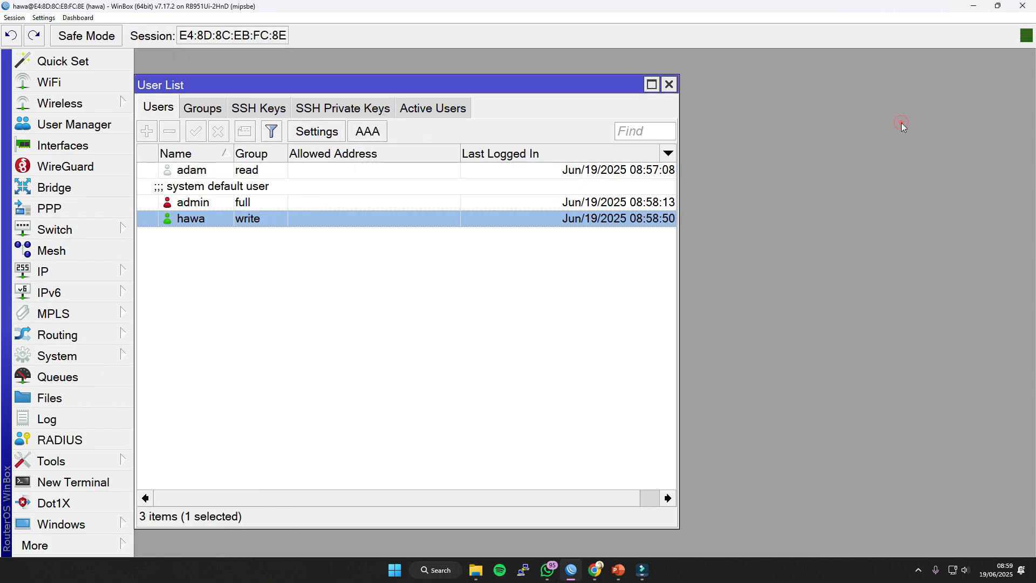
left_click(83, 424)
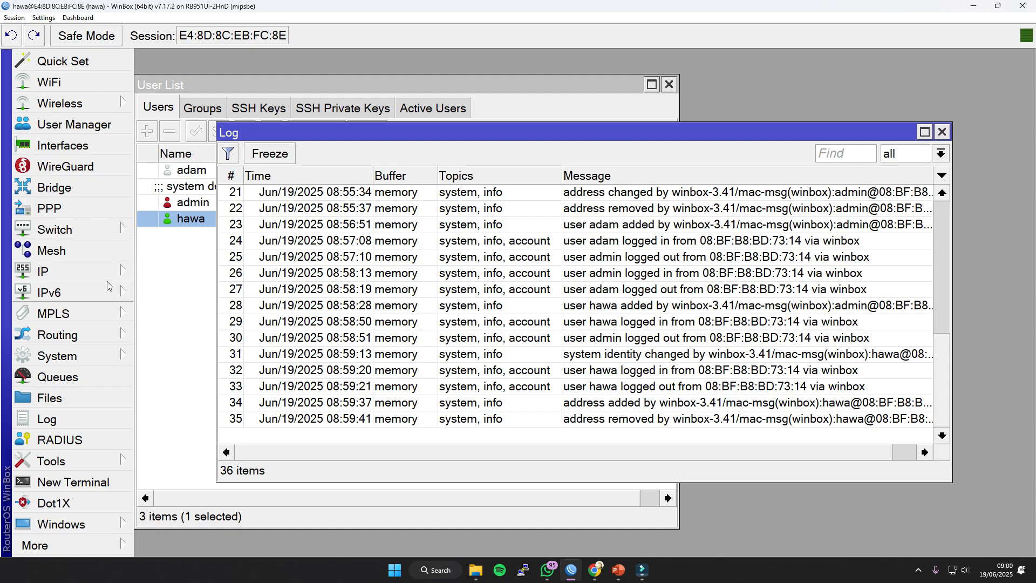
Close the log and the user list, and end the write-group user's router session.
left_click(942, 132)
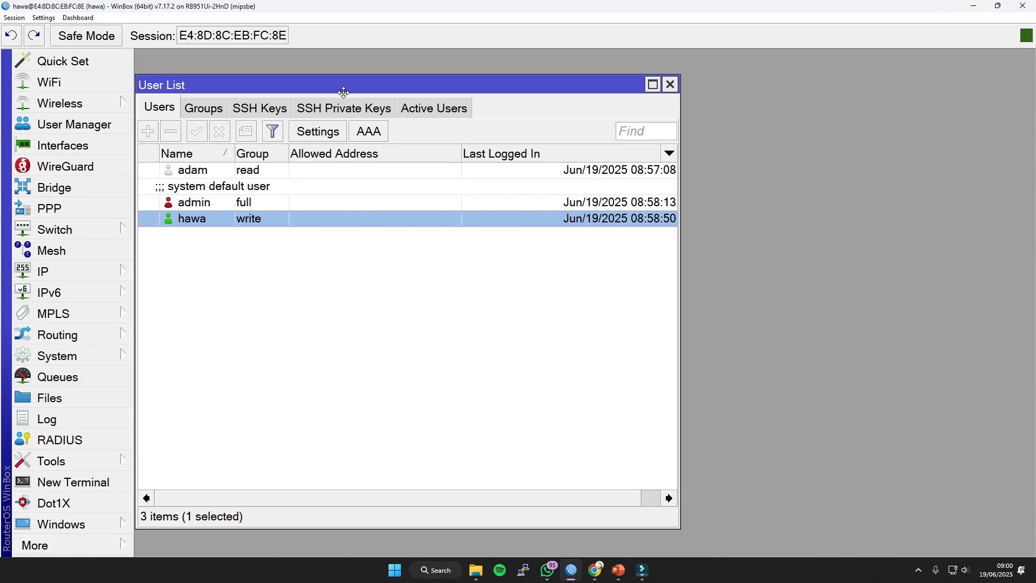
left_click_drag(341, 93, 367, 105)
left_click(277, 185)
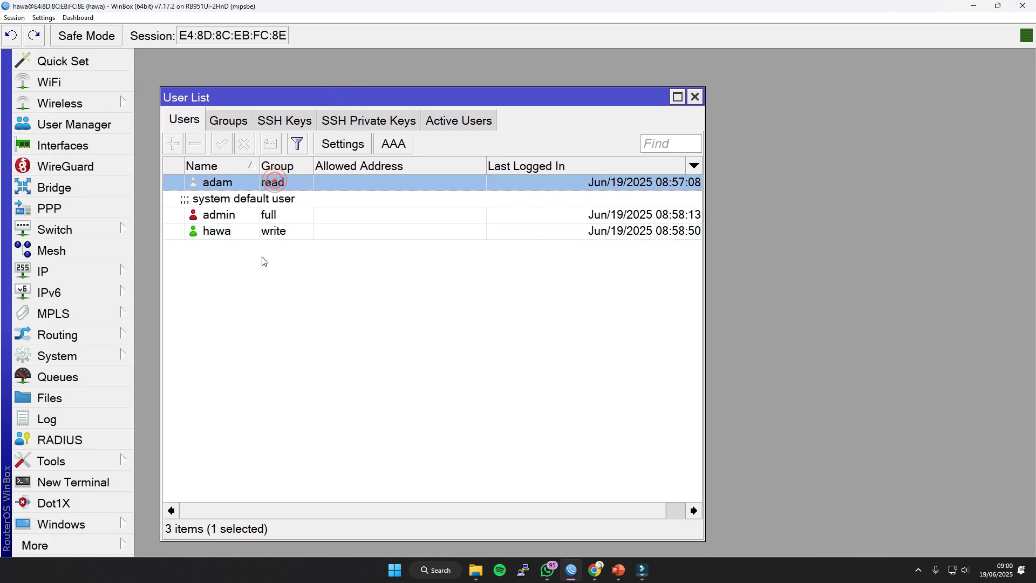
left_click(273, 345)
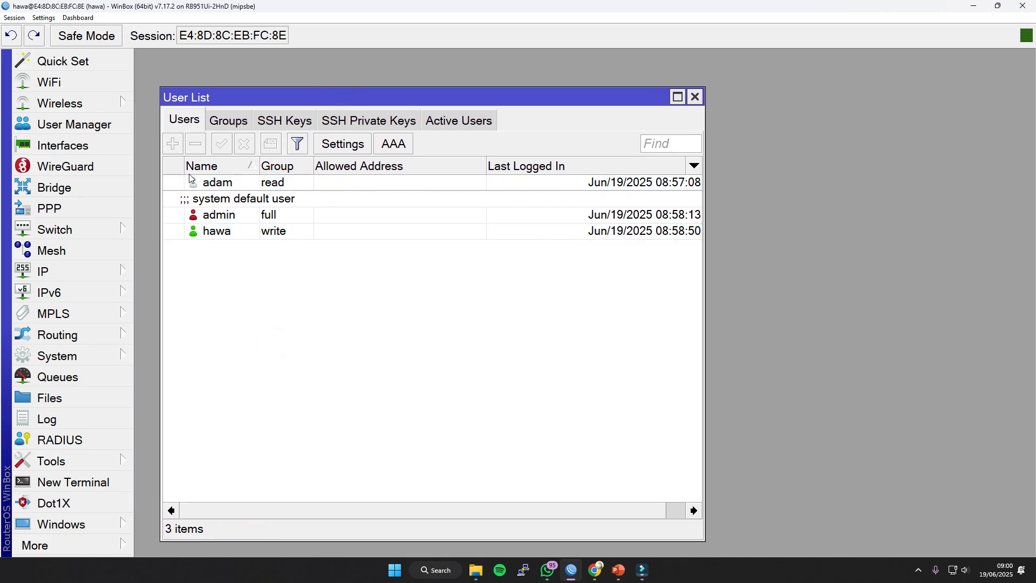
left_click(695, 97)
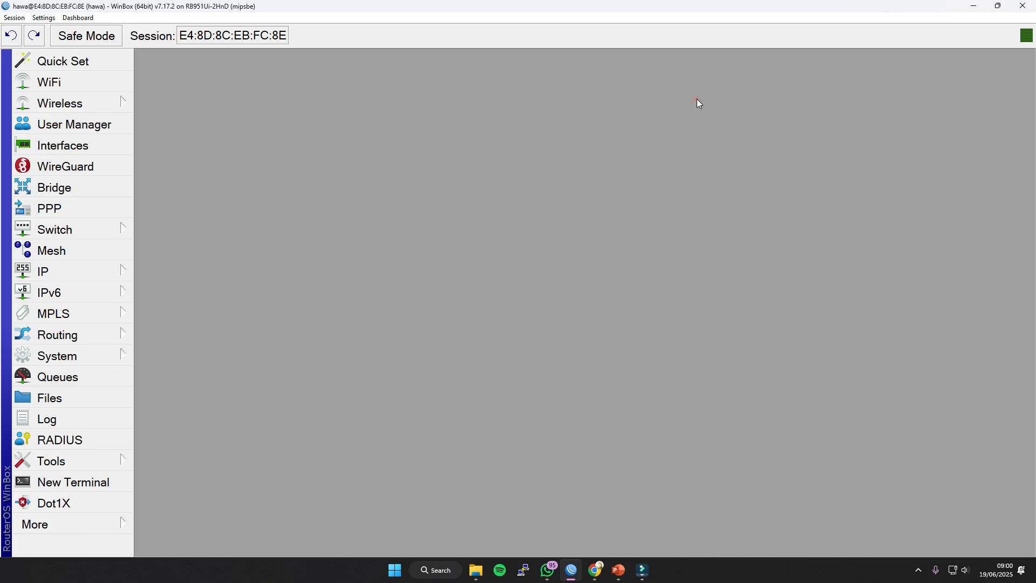
left_click(1025, 5)
Start WinBox again, log in to the router as admin with the account password, and open the user list.
left_click(572, 570)
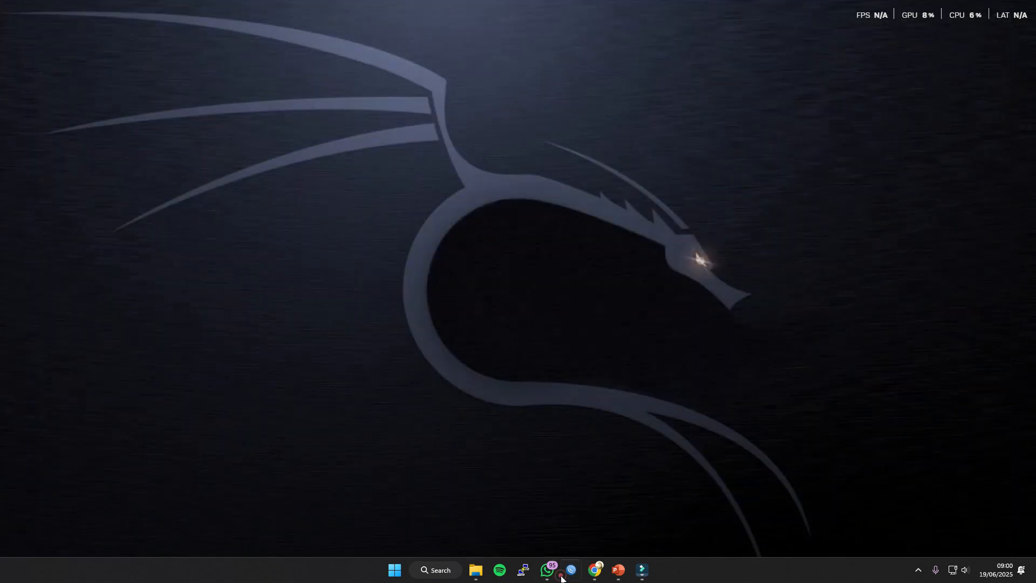
double_click(388, 131)
type("admin")
key("Tab")
type("***")
left_click(629, 177)
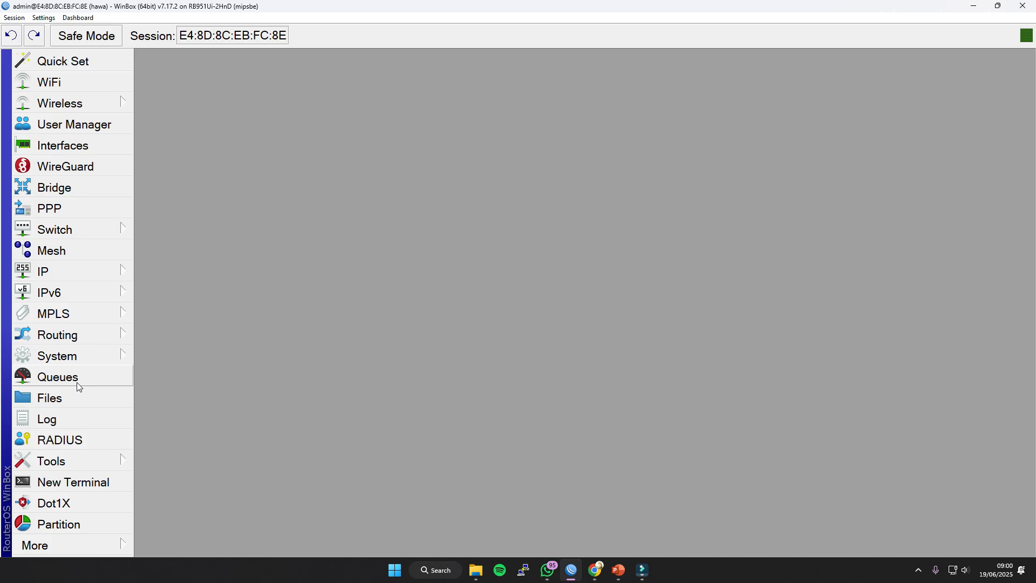
left_click(104, 357)
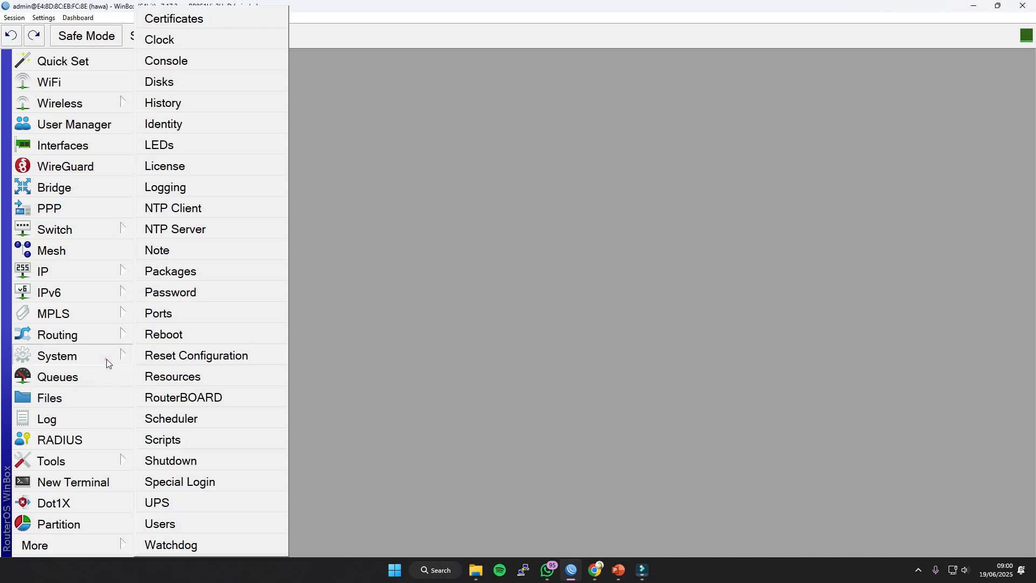
left_click(168, 526)
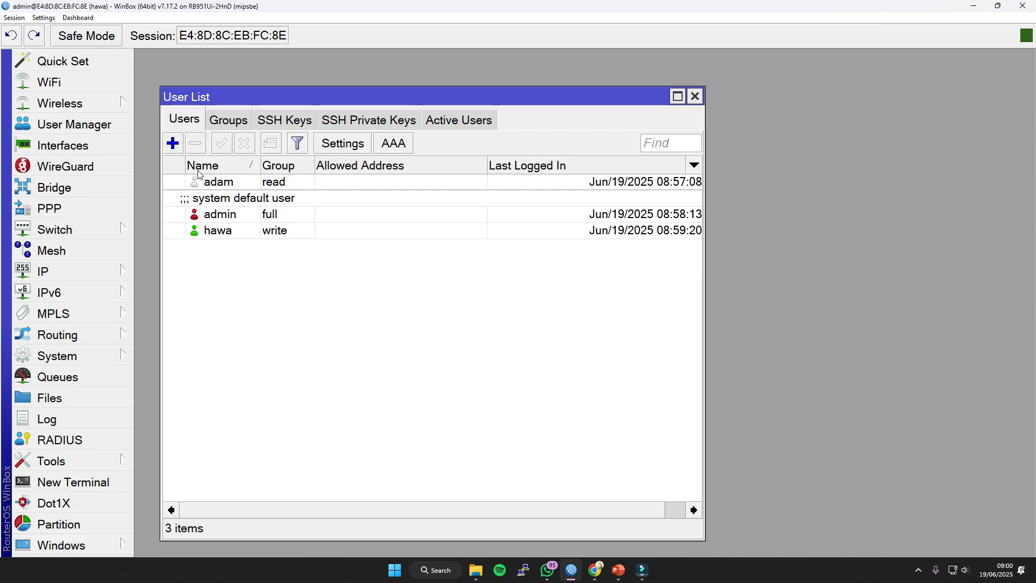
Try to disable and remove the admin account while it is the only full-group user.
left_click(217, 206)
left_click(244, 143)
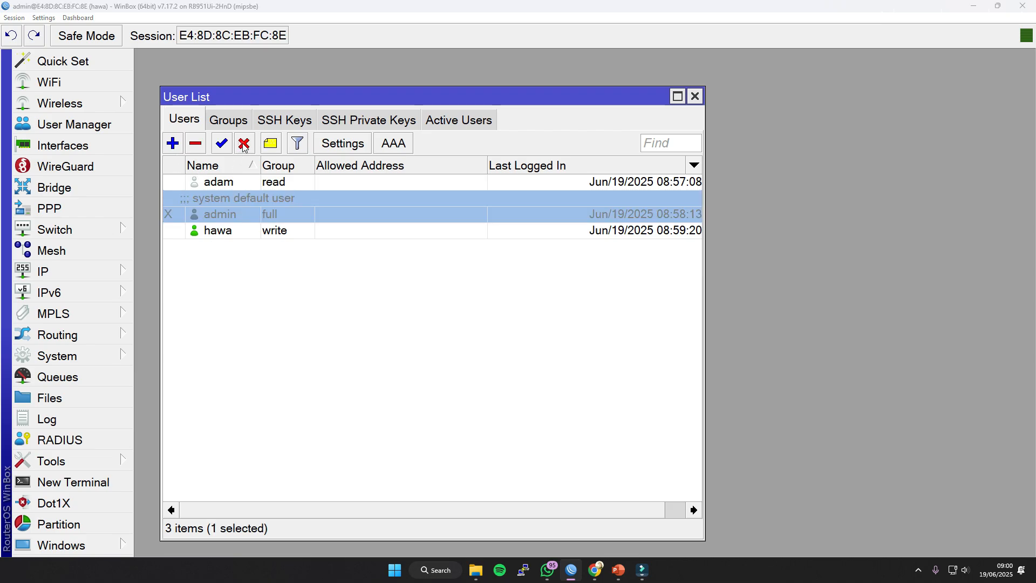
left_click(707, 301)
left_click(192, 145)
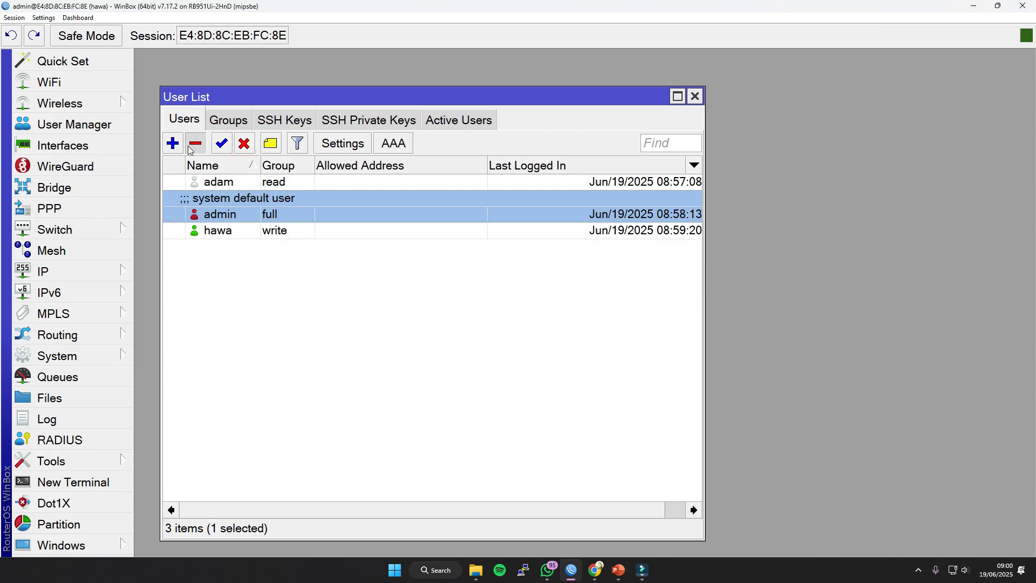
left_click(718, 303)
left_click(255, 261)
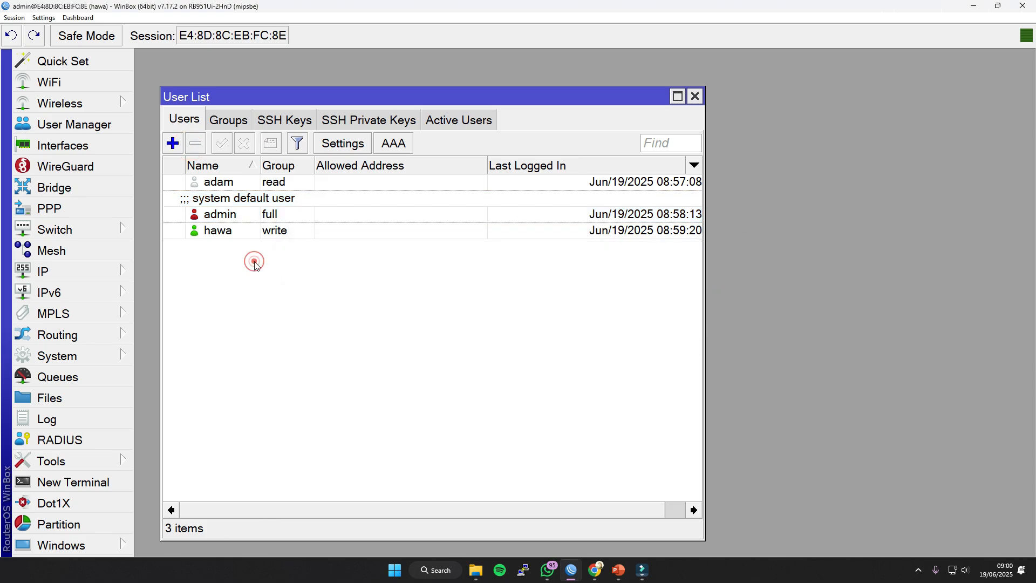
Create a new user in the full group, entering the username, the password and its confirmation.
left_click(179, 147)
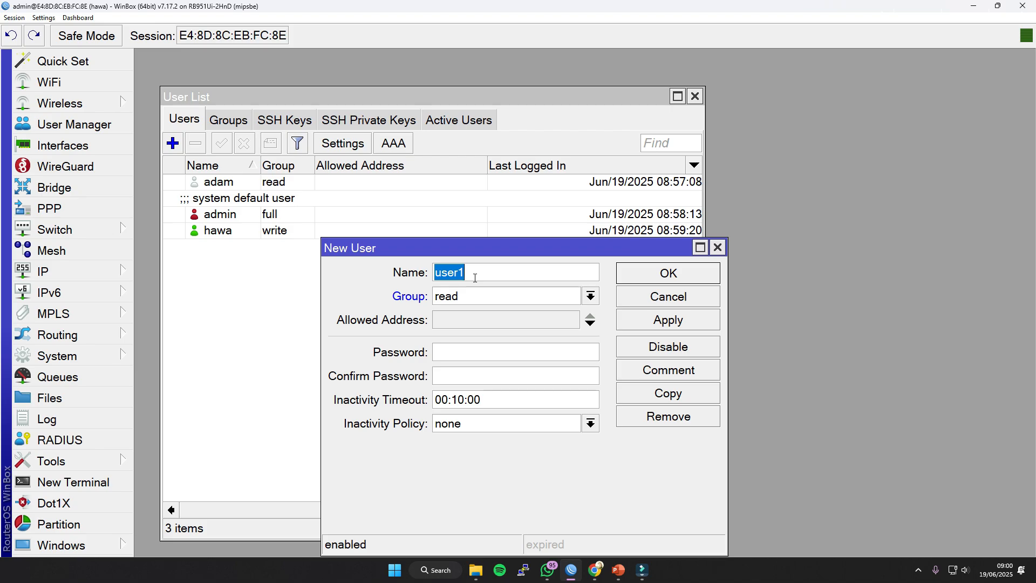
type("john")
left_click(467, 298)
left_click(455, 309)
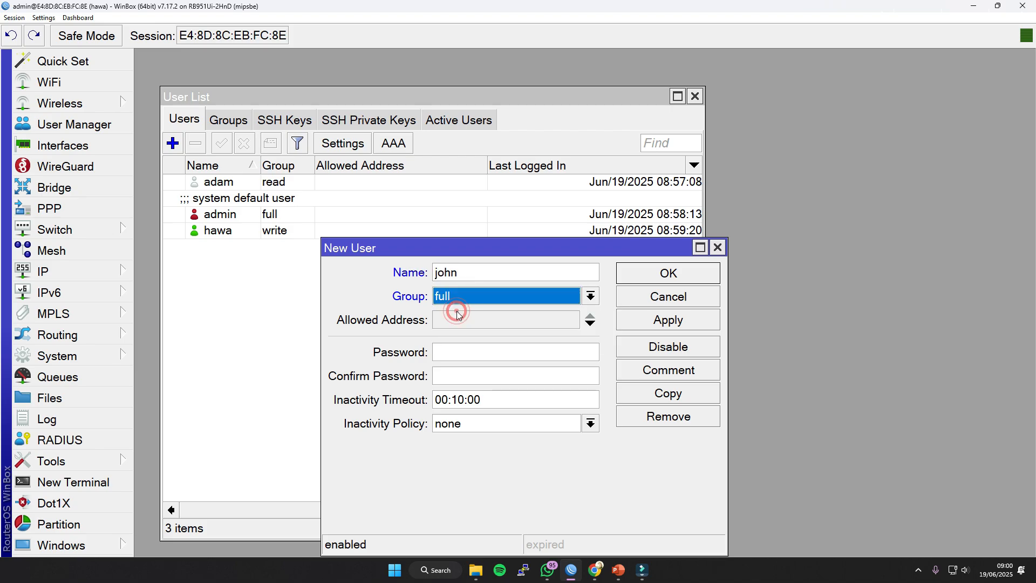
left_click(457, 350)
left_click(457, 351)
type("***")
left_click(460, 380)
type("***")
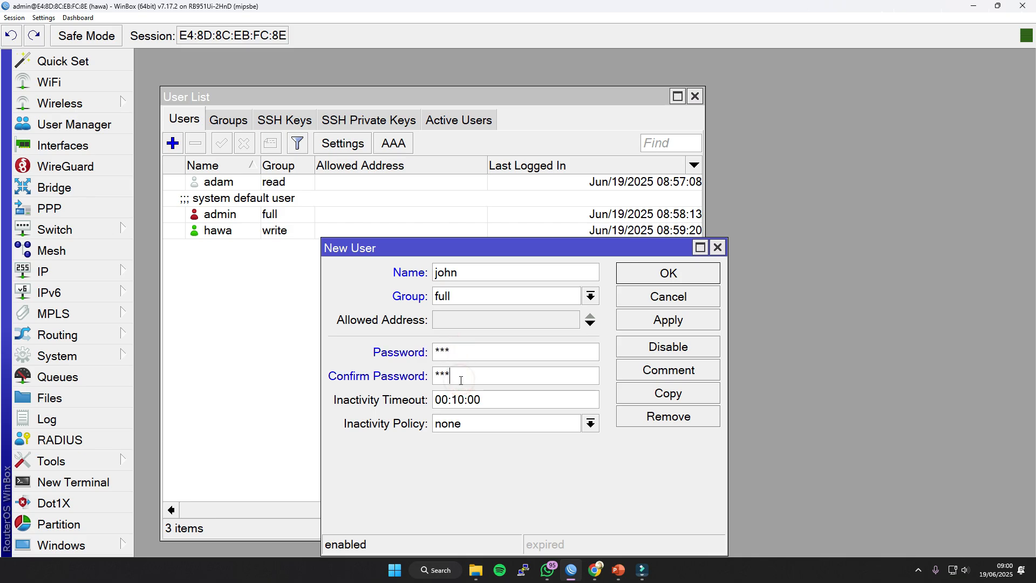
left_click(682, 322)
left_click(685, 274)
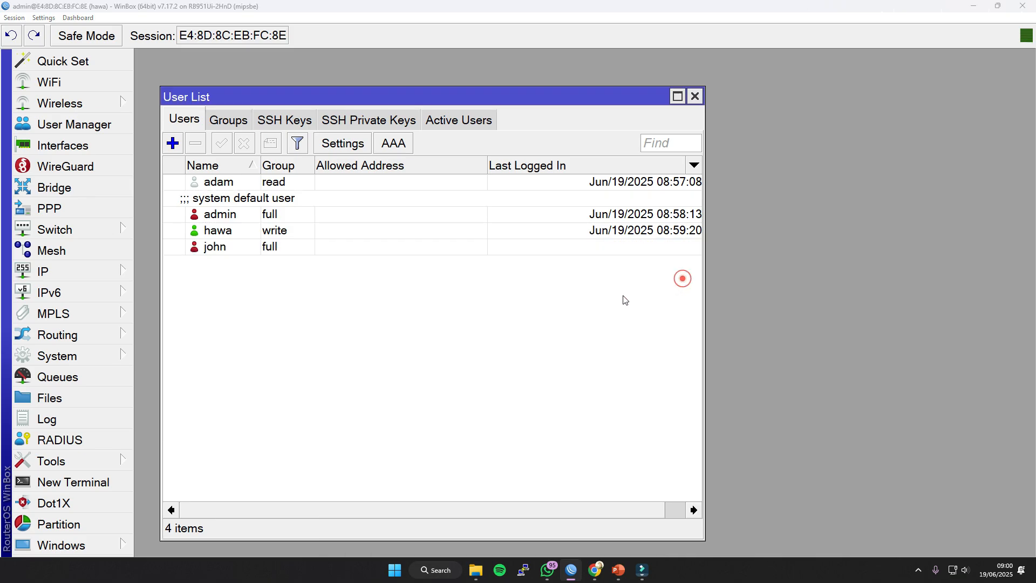
Disable the default admin account in the user list.
left_click(218, 247)
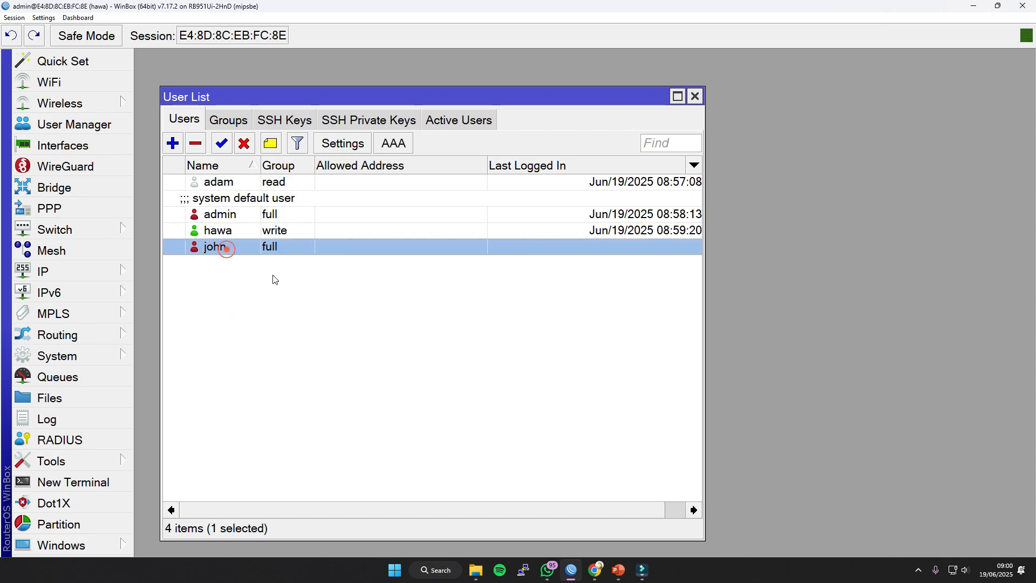
left_click(272, 218)
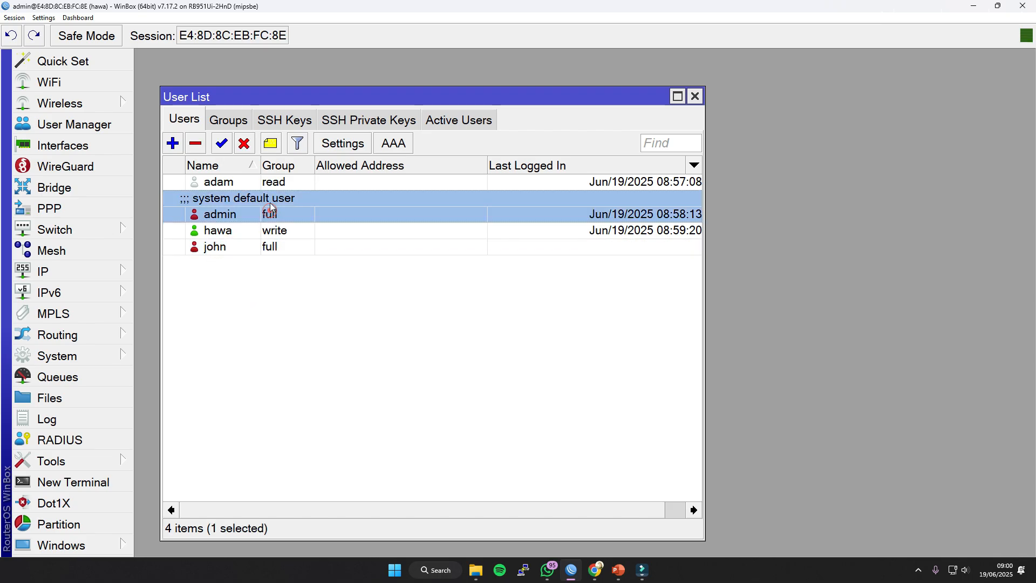
left_click(245, 144)
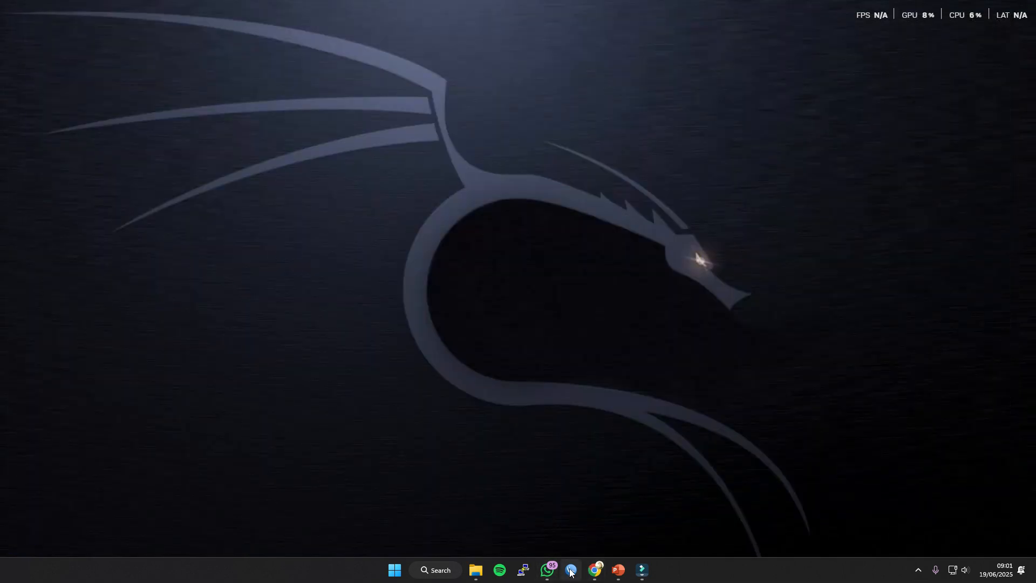
Start WinBox again and try to connect to the router with the disabled admin login.
left_click(570, 571)
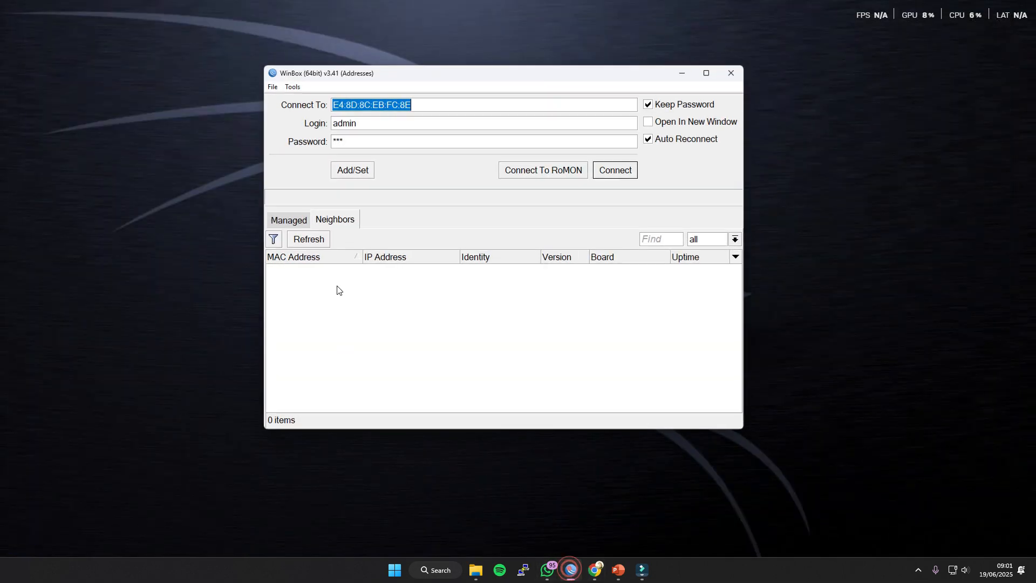
left_click(365, 125)
left_click(613, 170)
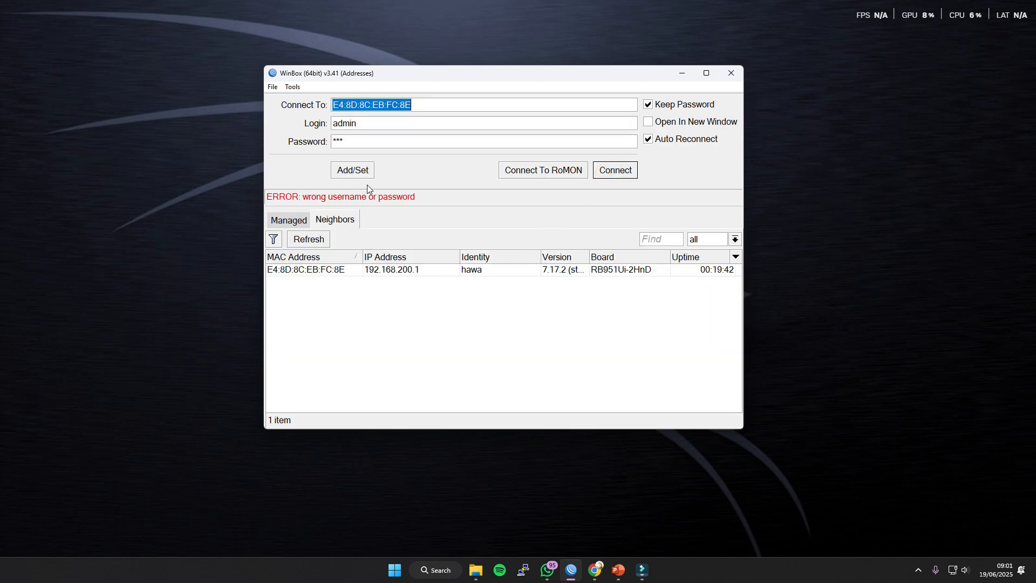
Replace the login name with the new full-group user's and connect to the router using the stored password.
double_click(364, 122)
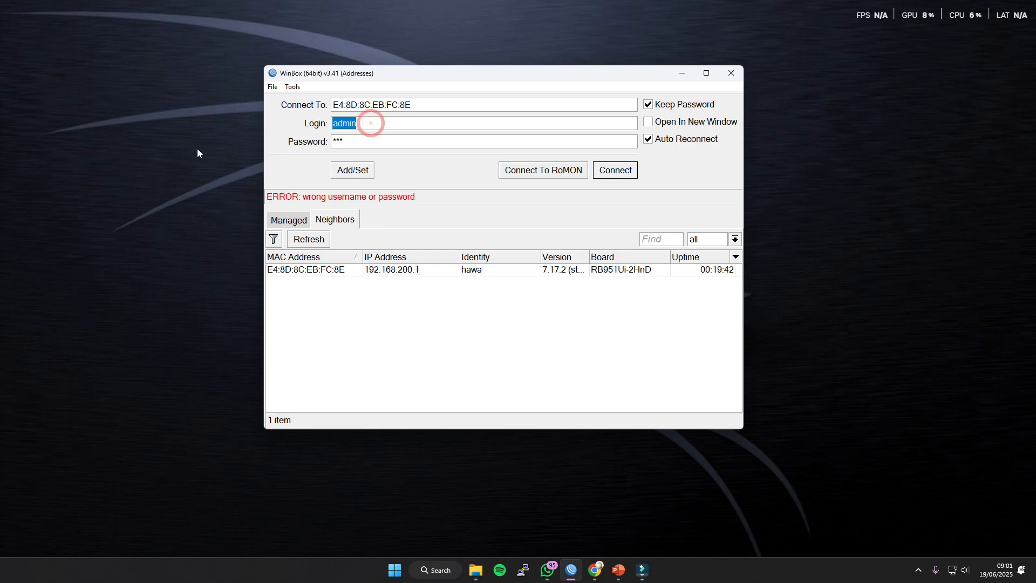
type("john")
key("Tab")
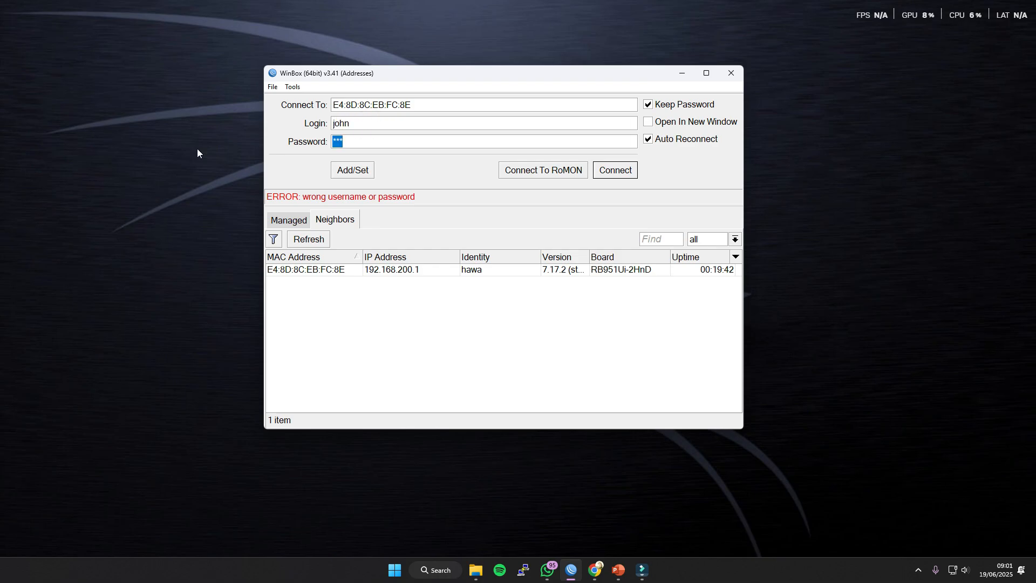
left_click(603, 170)
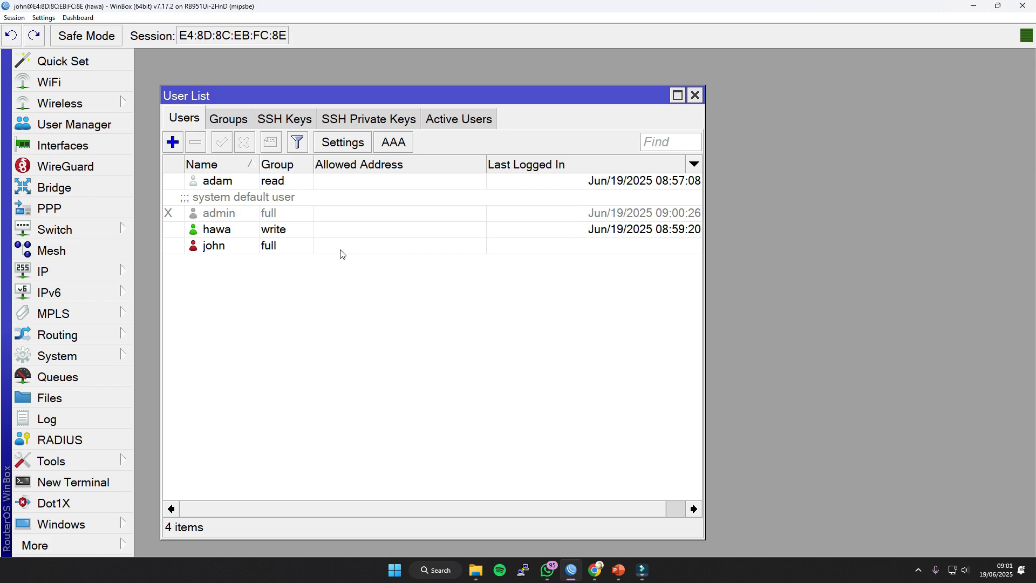
Check the actions available on the accounts and remove the disabled admin account from the user list.
left_click(216, 231)
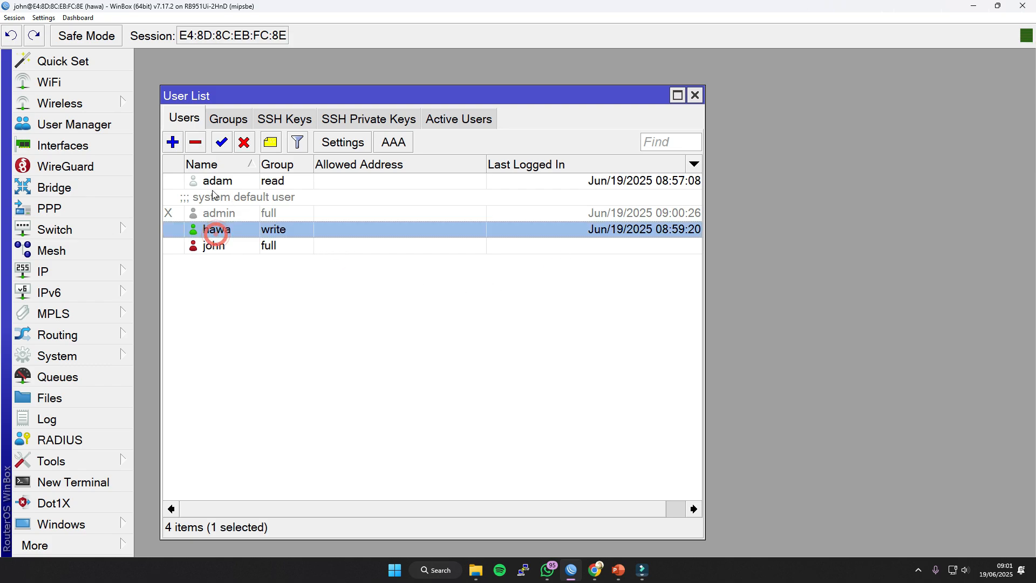
left_click(221, 247)
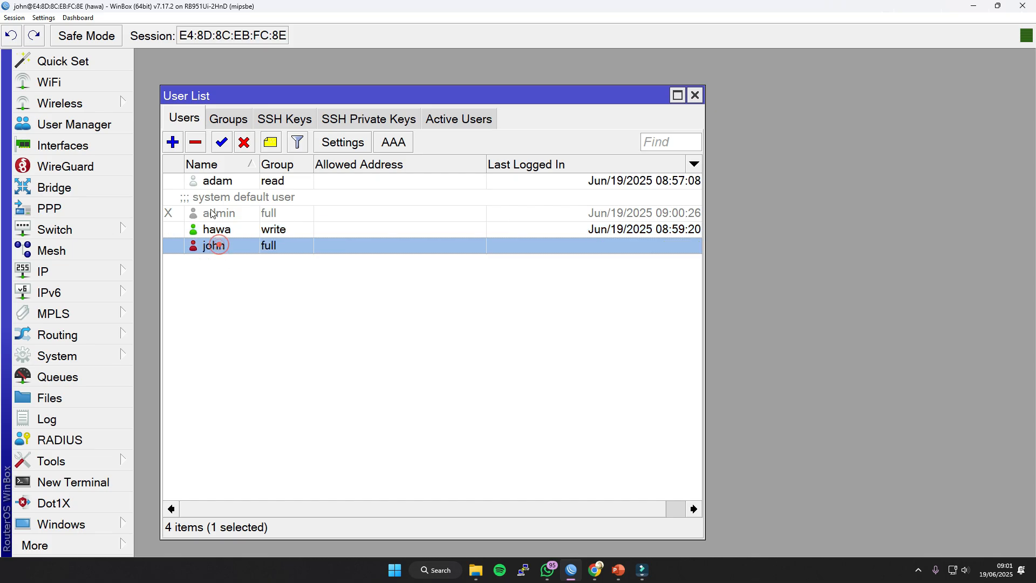
left_click(223, 181)
left_click(215, 247)
left_click(198, 300)
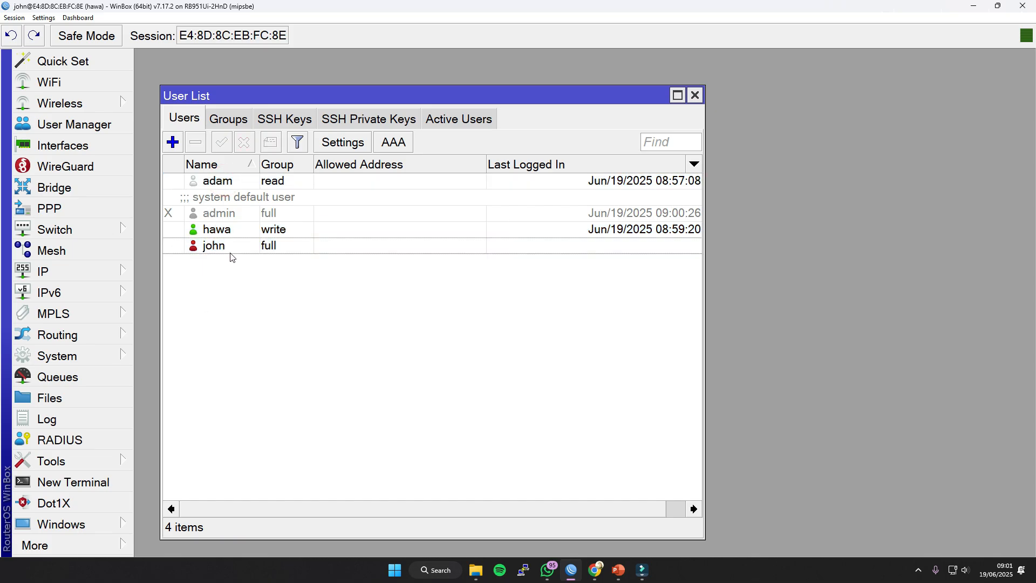
left_click(227, 236)
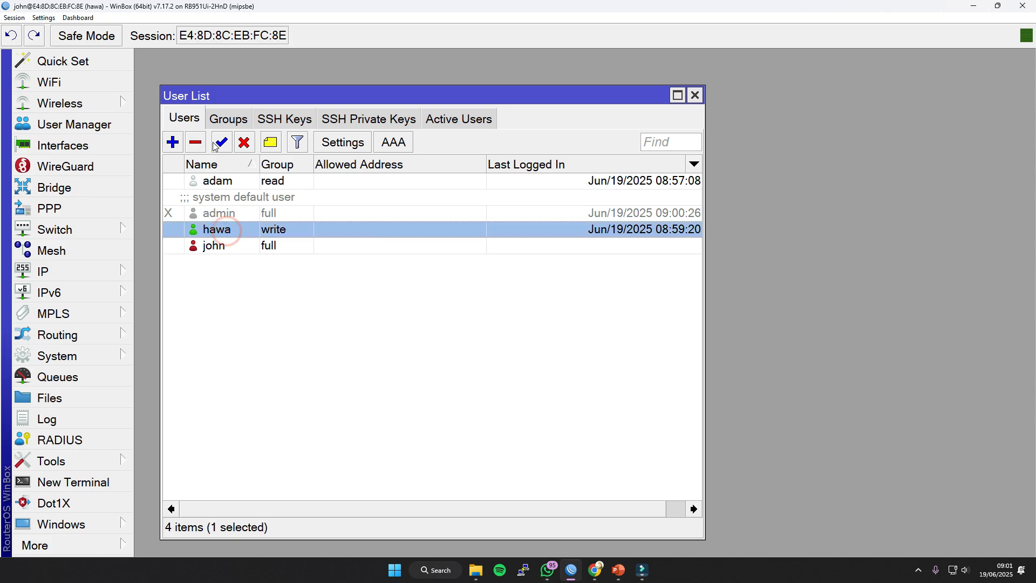
left_click(215, 199)
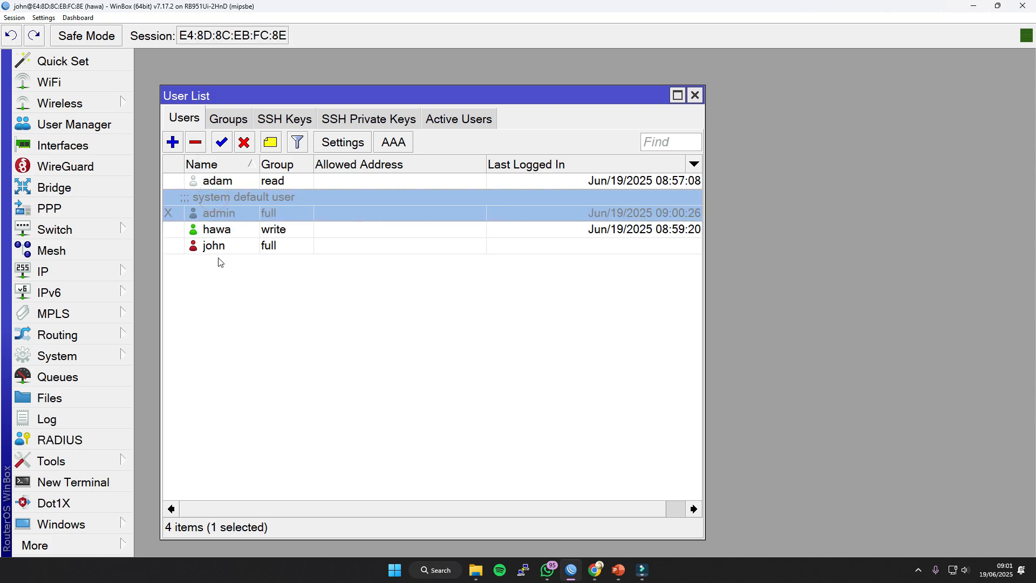
left_click(196, 142)
left_click(276, 313)
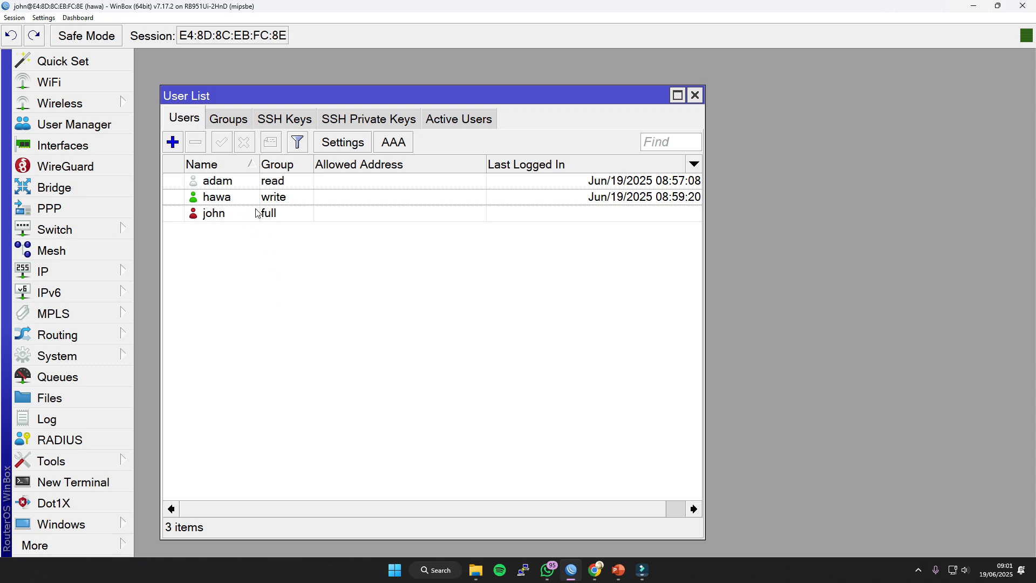
Inspect the remaining accounts and the active user sessions, and view the list of user groups.
left_click(229, 200)
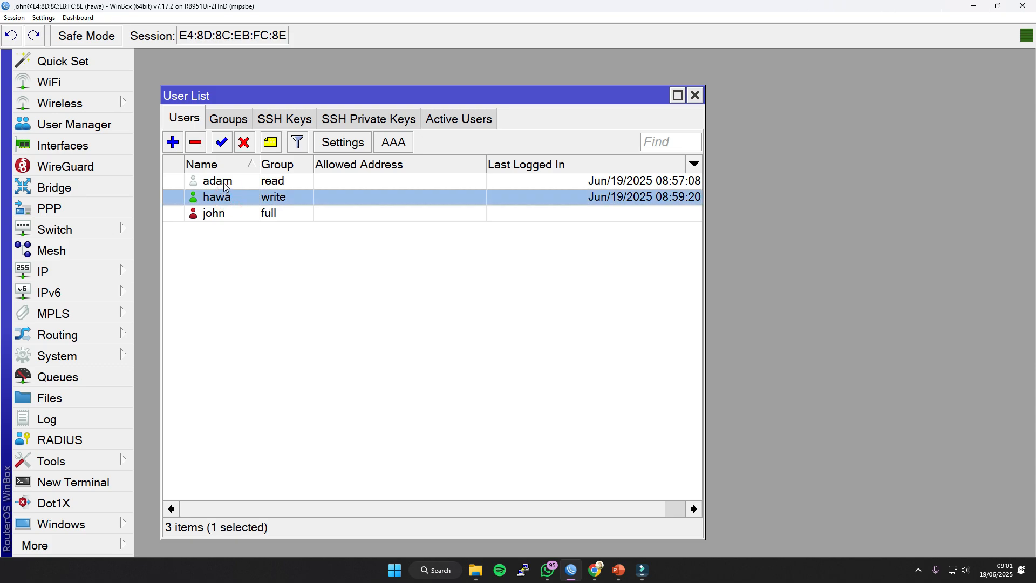
left_click(226, 185)
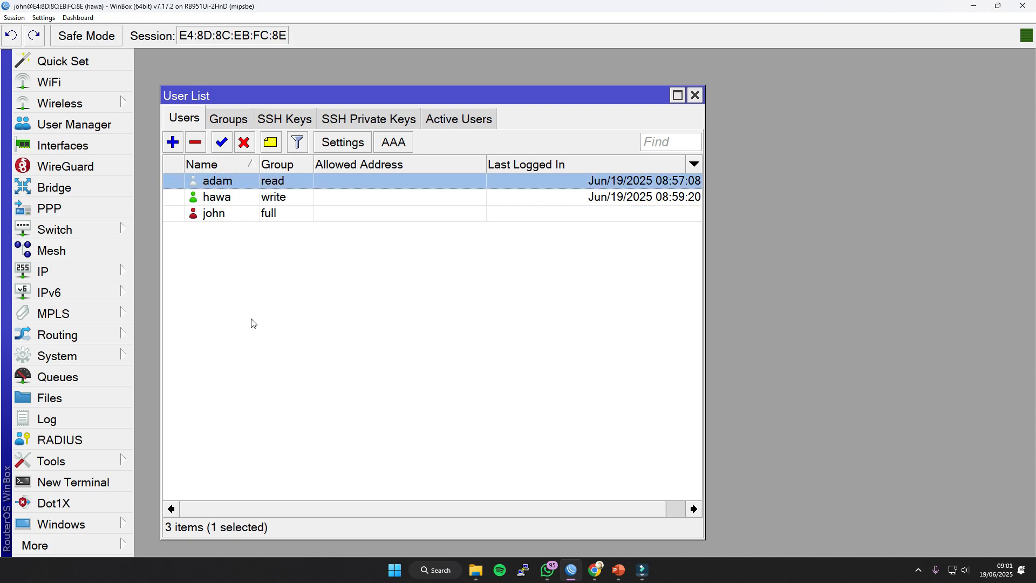
left_click(270, 372)
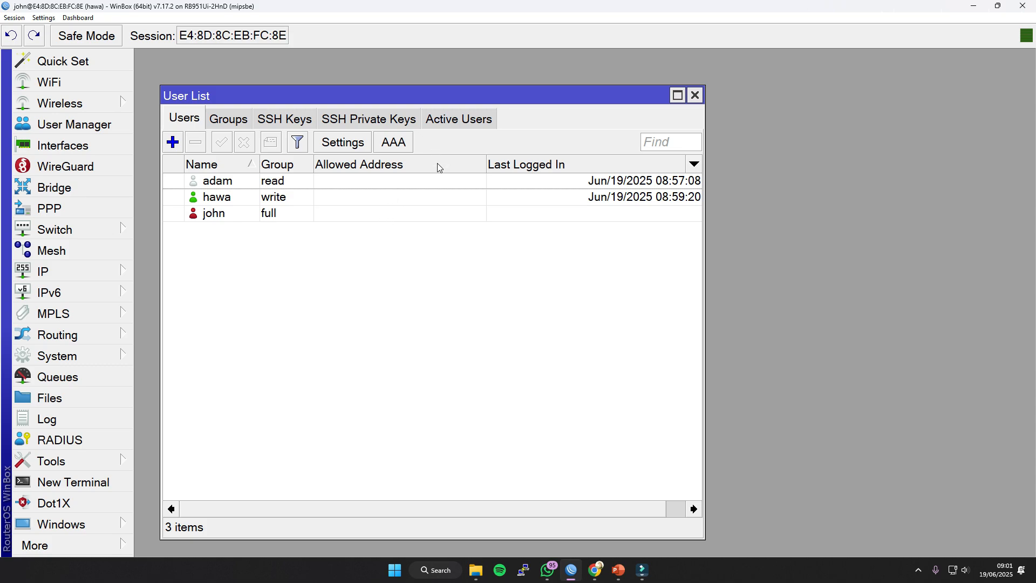
left_click(460, 118)
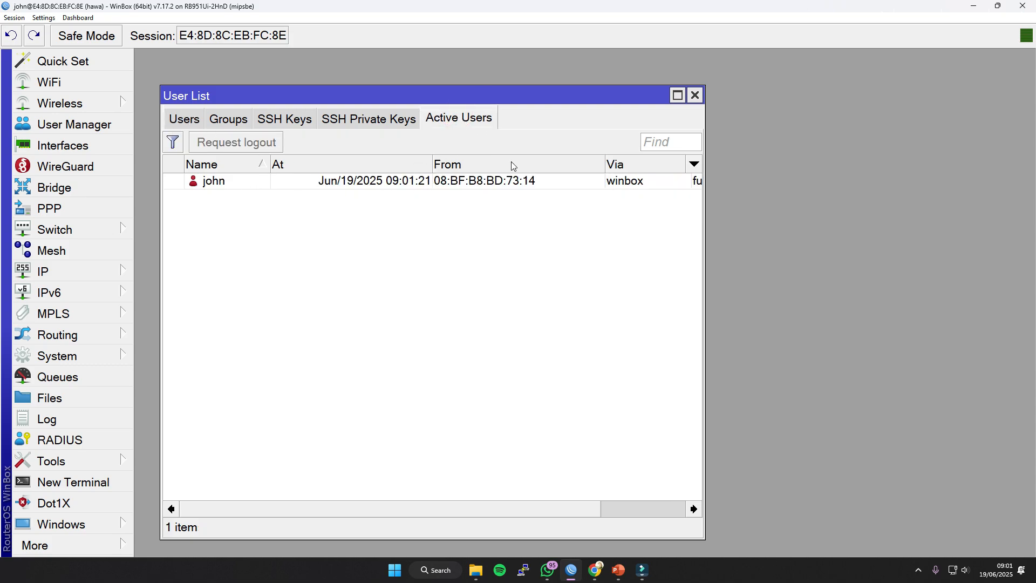
left_click(192, 123)
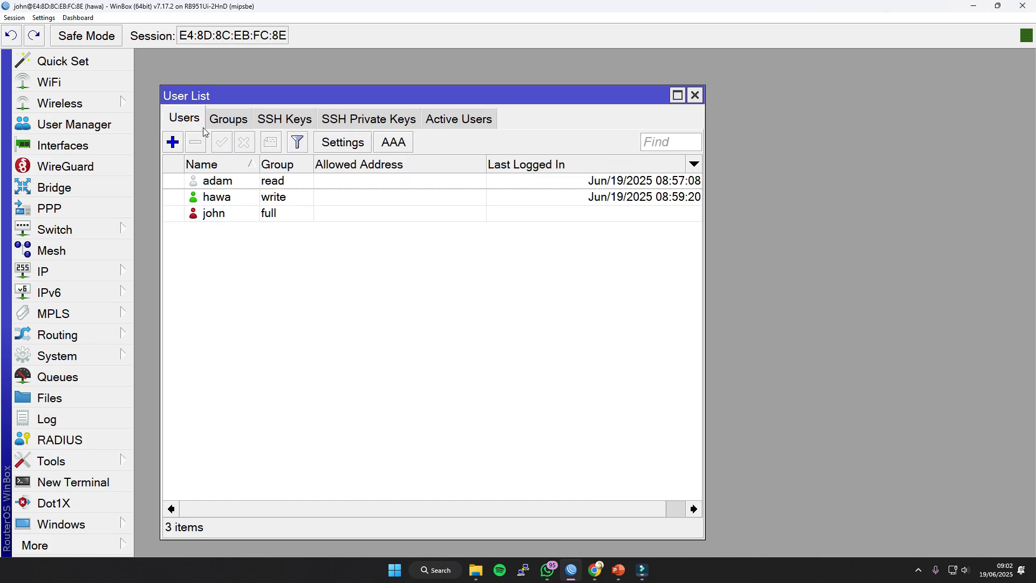
left_click(228, 119)
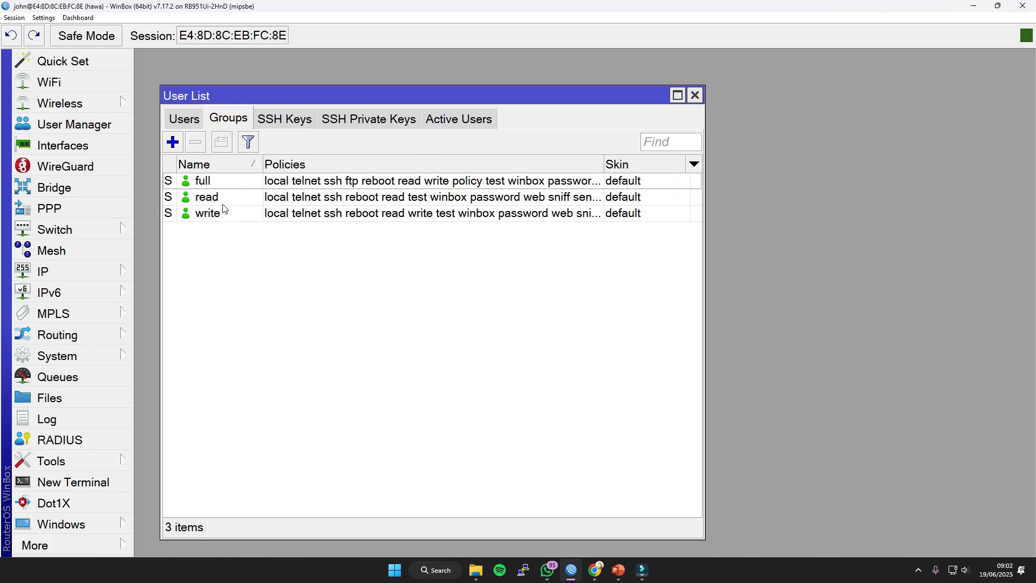
Start a new user group with the telnet policy enabled, check its skin and name settings, and discard it without saving.
left_click(173, 143)
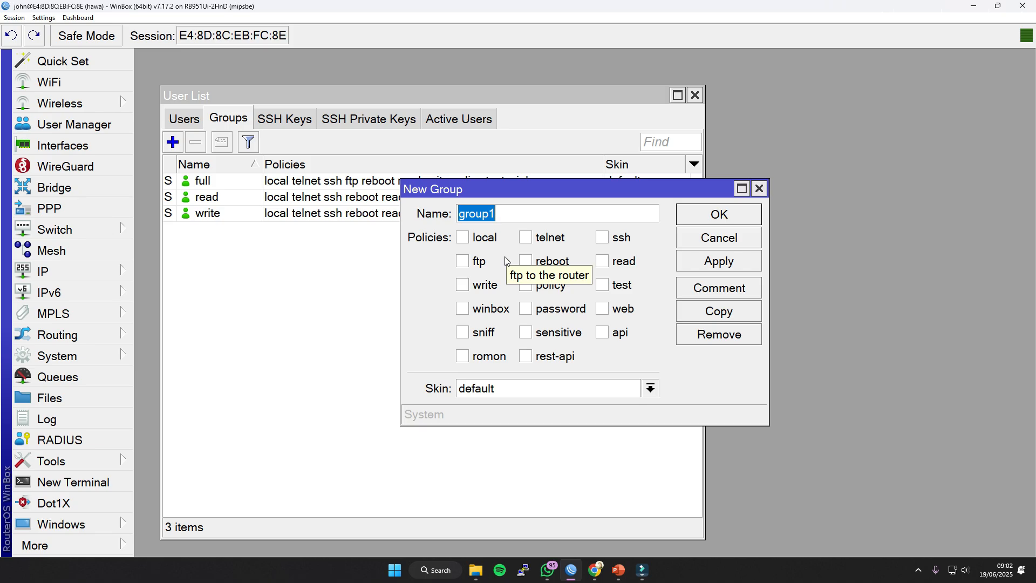
left_click(526, 238)
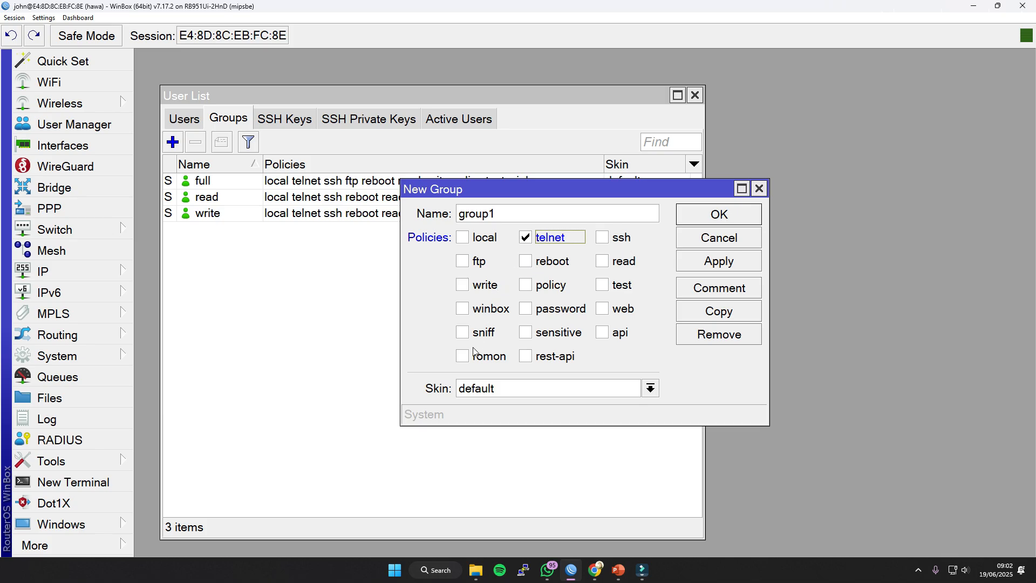
left_click(507, 390)
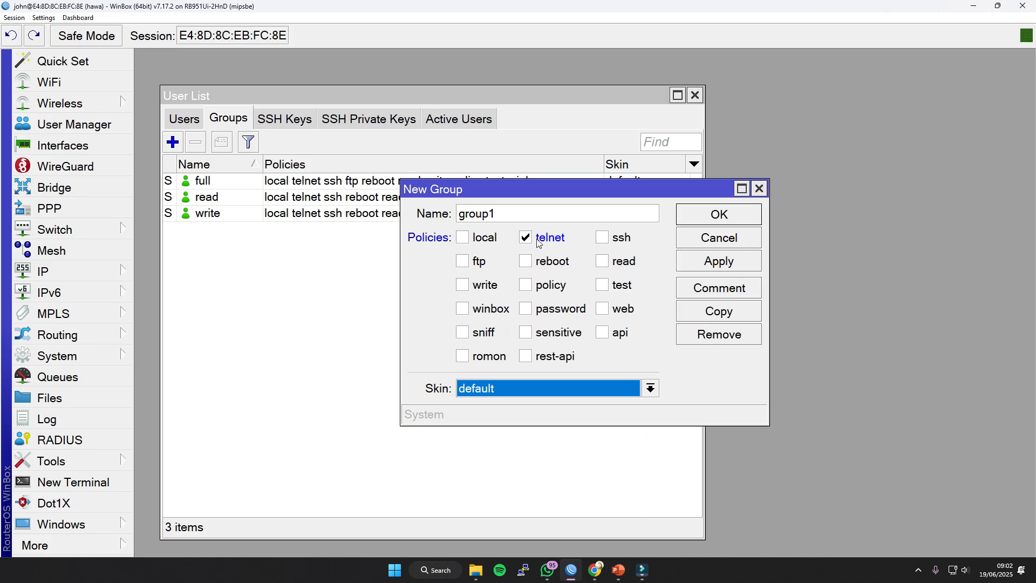
left_click_drag(519, 217, 491, 215)
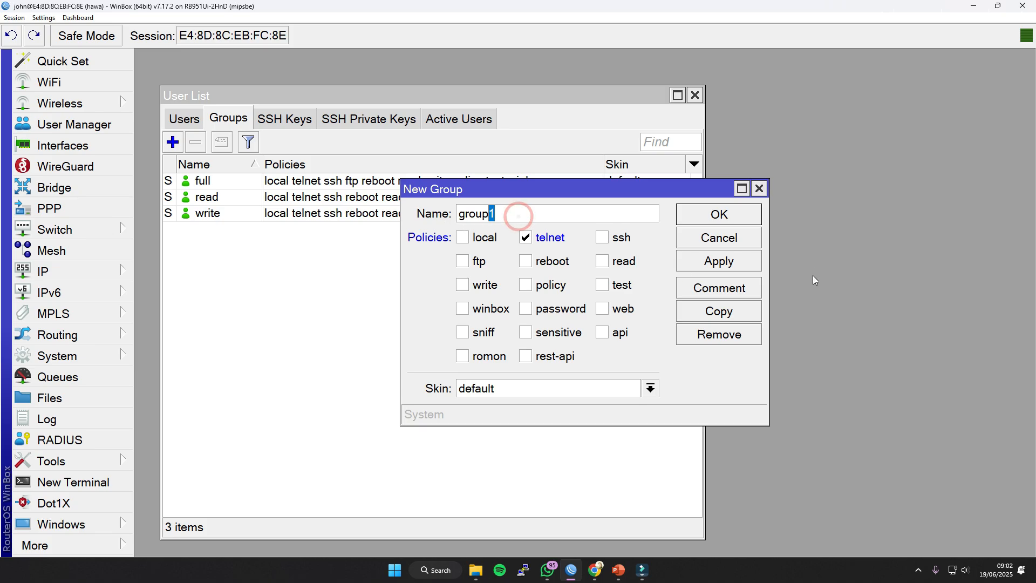
left_click(743, 237)
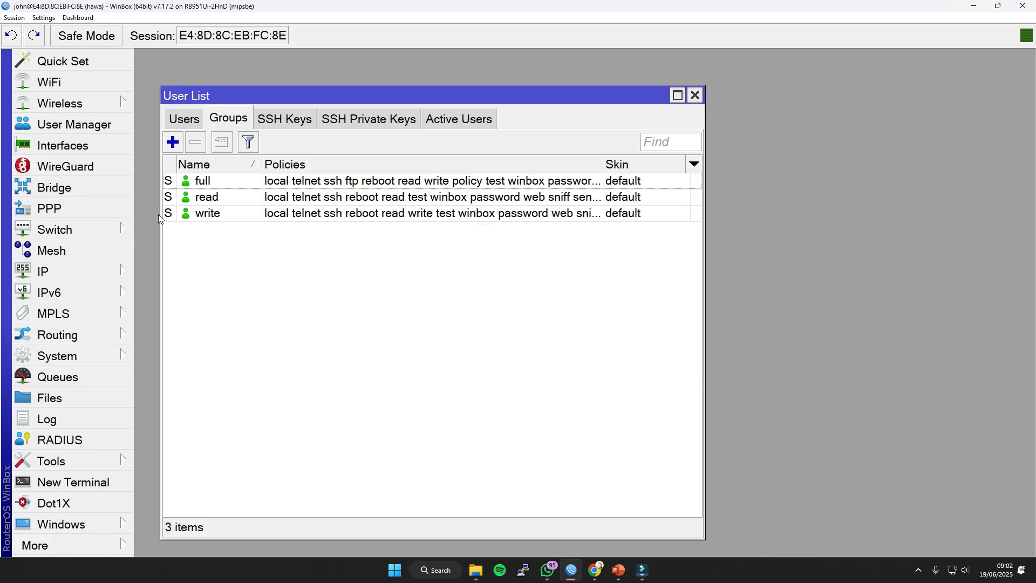
Inspect the policies granted to the read, write and full groups, and return to the list of user accounts.
double_click(198, 196)
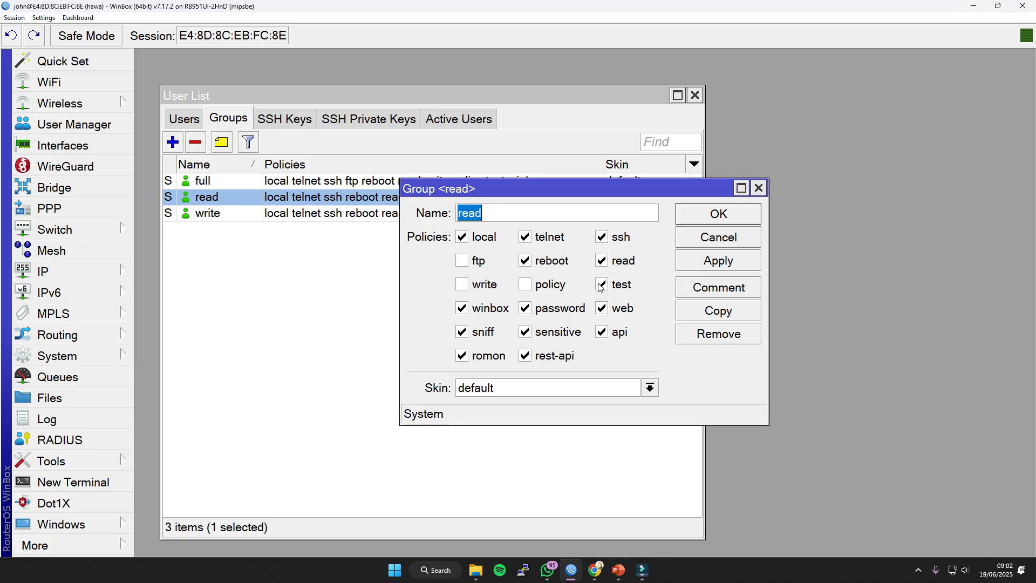
left_click(759, 188)
double_click(219, 213)
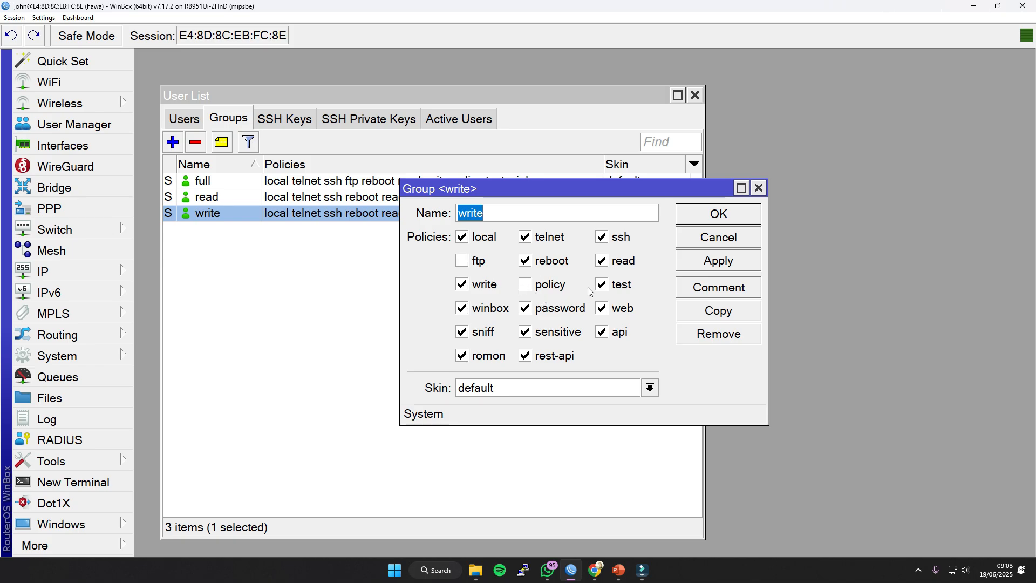
left_click(758, 187)
double_click(209, 181)
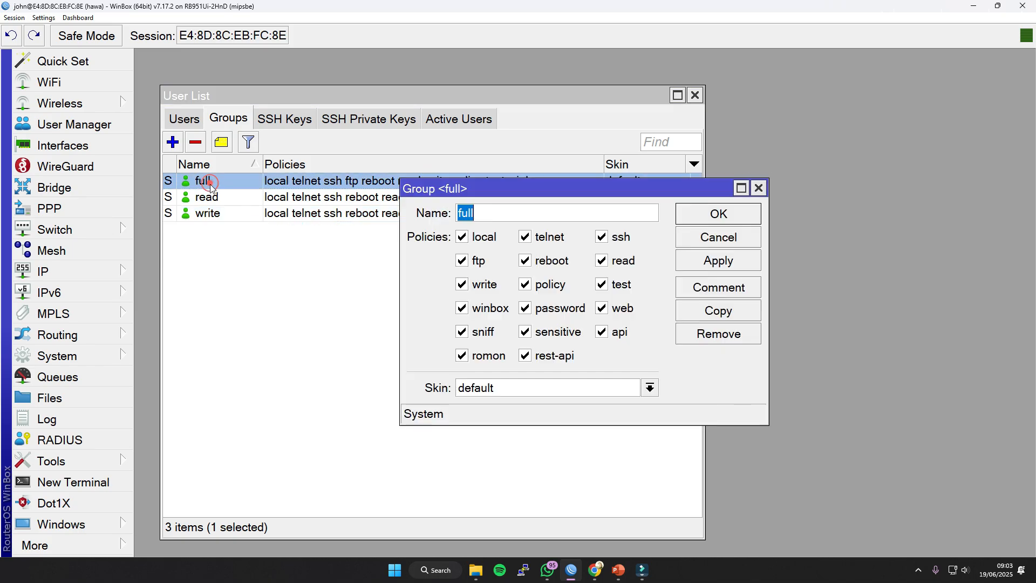
left_click(758, 191)
left_click(382, 318)
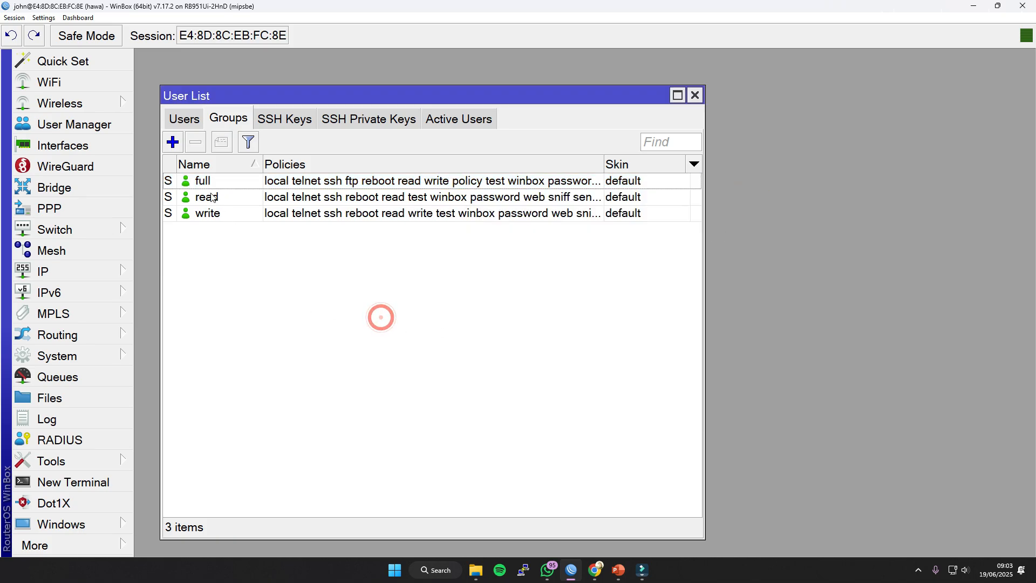
left_click(189, 121)
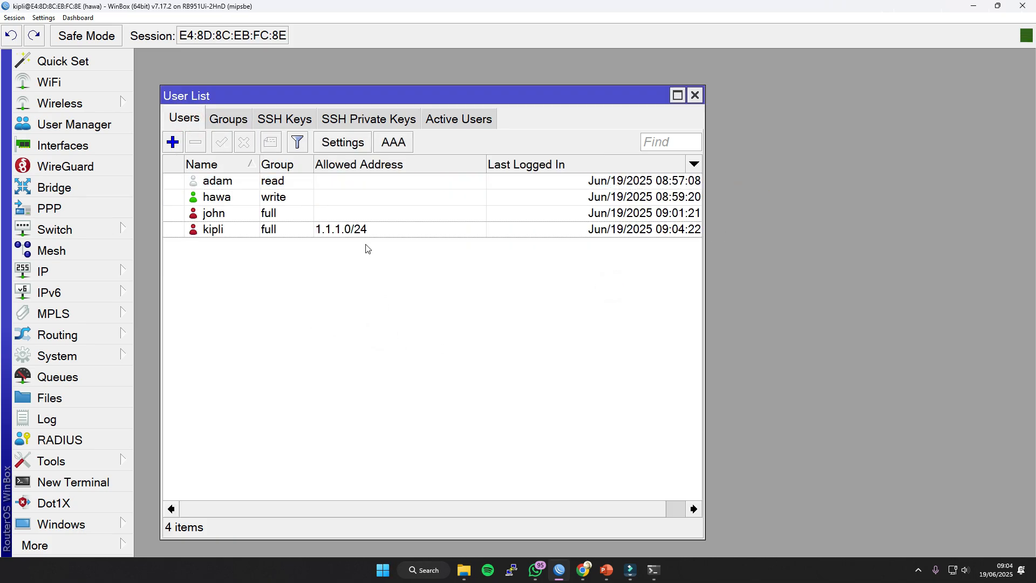
left_click(355, 229)
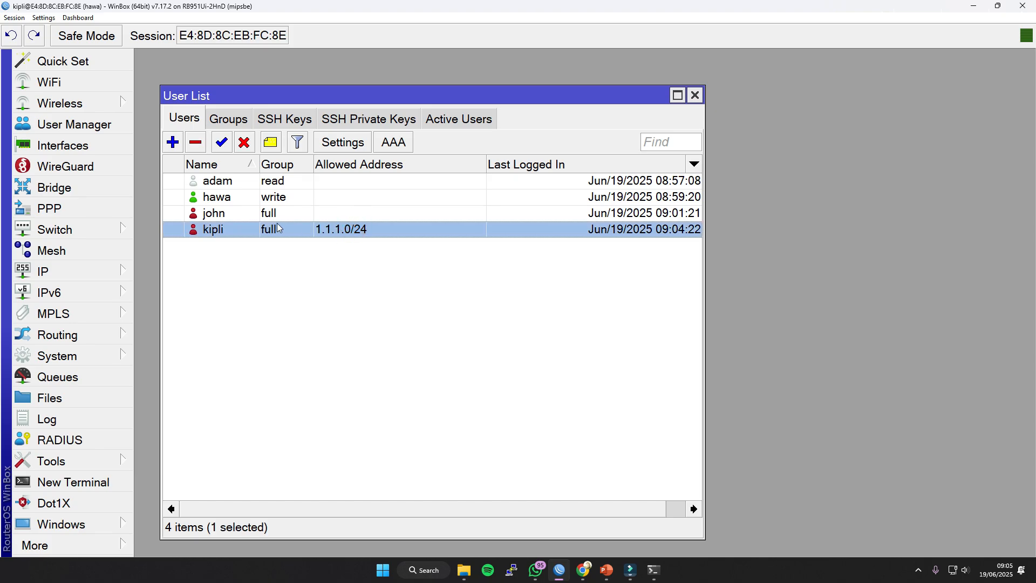
left_click(919, 570)
left_click(904, 519)
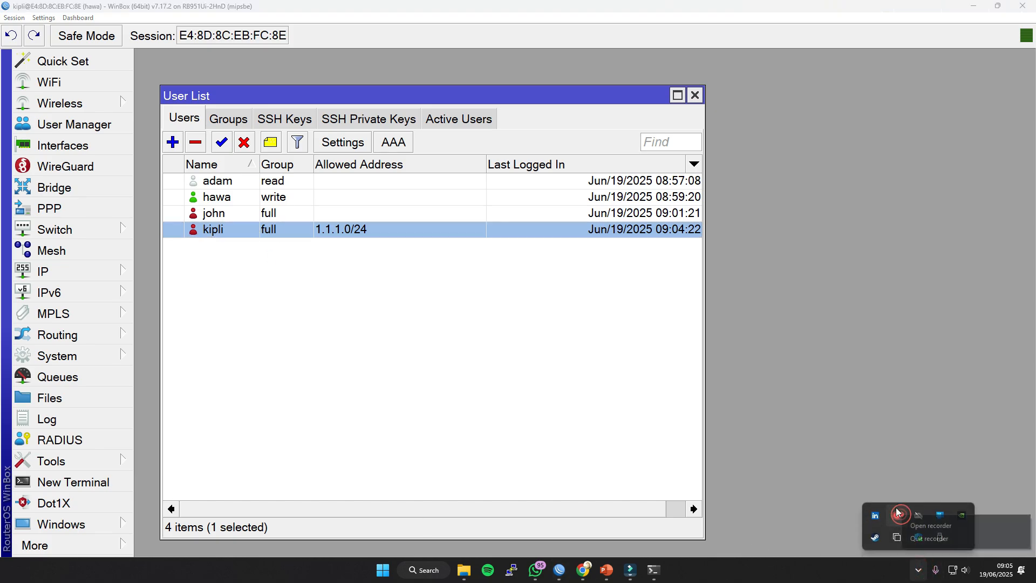